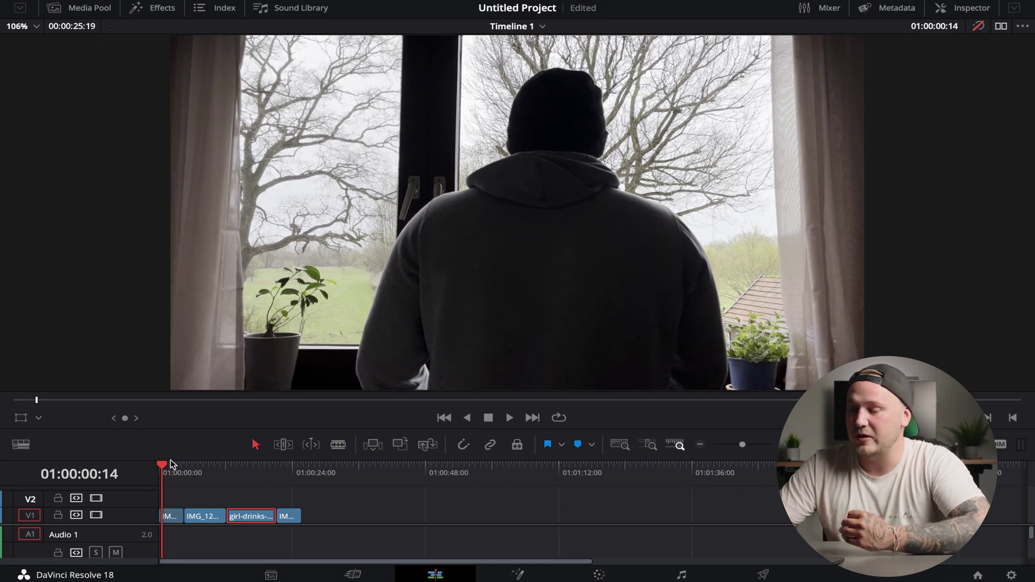
# Step: Scrub through the opening clips and show the timeline with its colour grades applied
pyautogui.moveTo(162, 466); pyautogui.dragTo(246, 504)
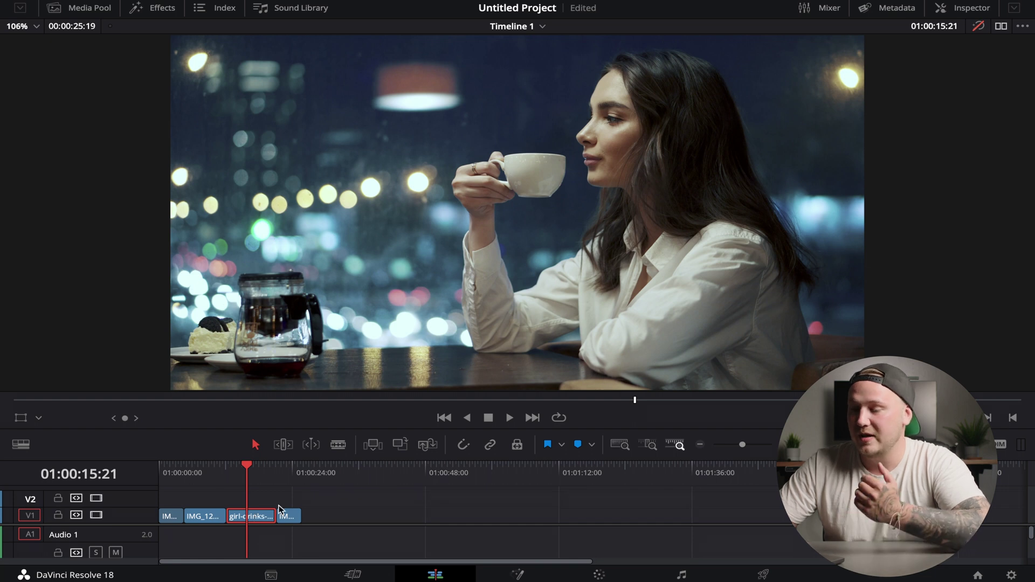
pyautogui.click(294, 474)
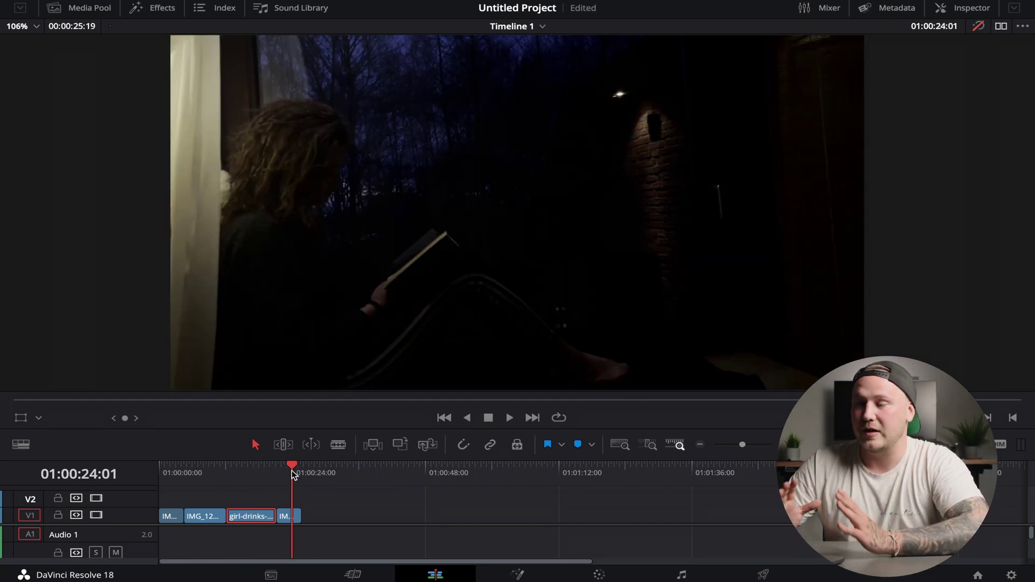
pyautogui.moveTo(215, 468); pyautogui.dragTo(157, 466)
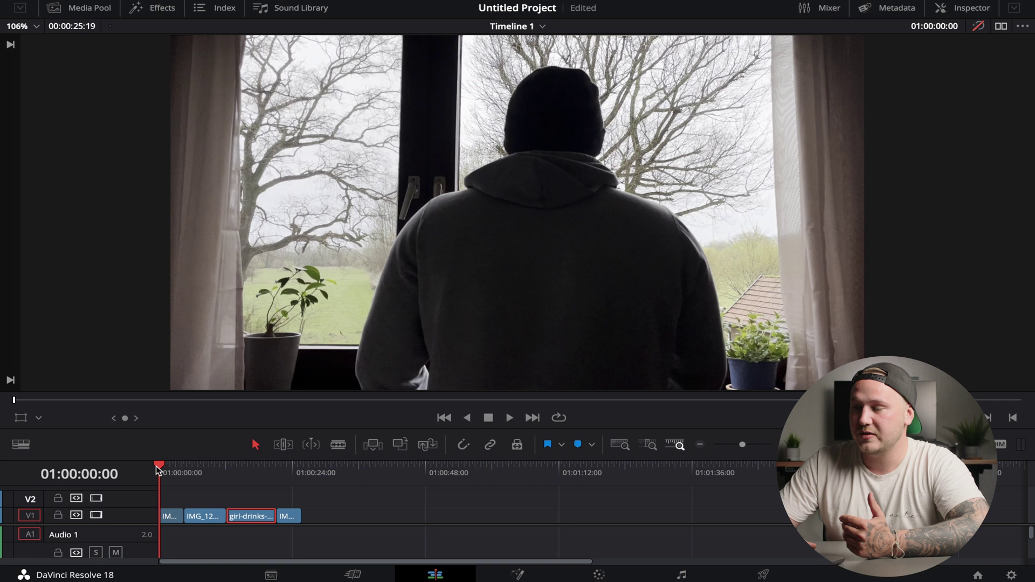
pyautogui.click(978, 27)
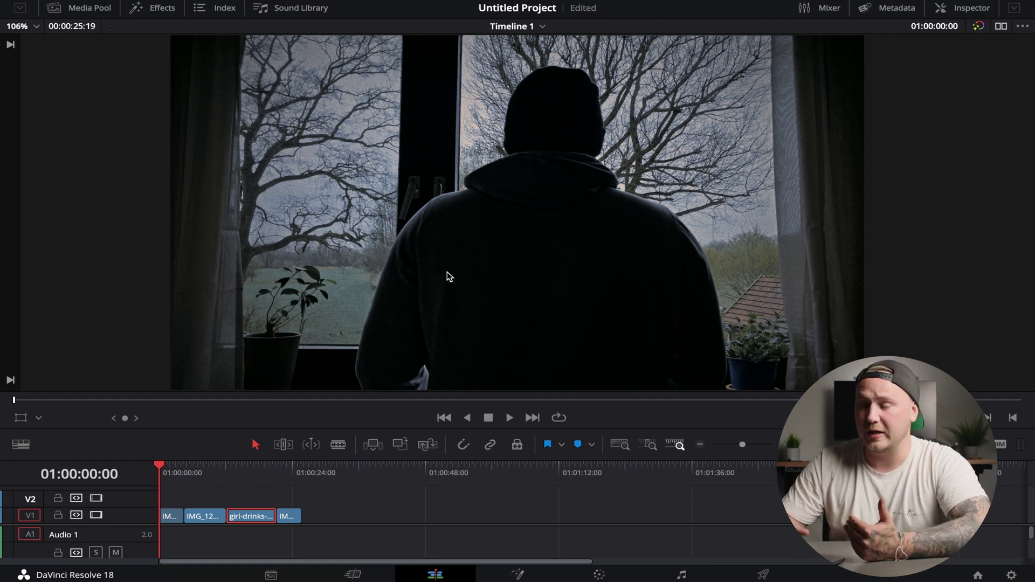
pyautogui.moveTo(168, 467); pyautogui.dragTo(196, 466)
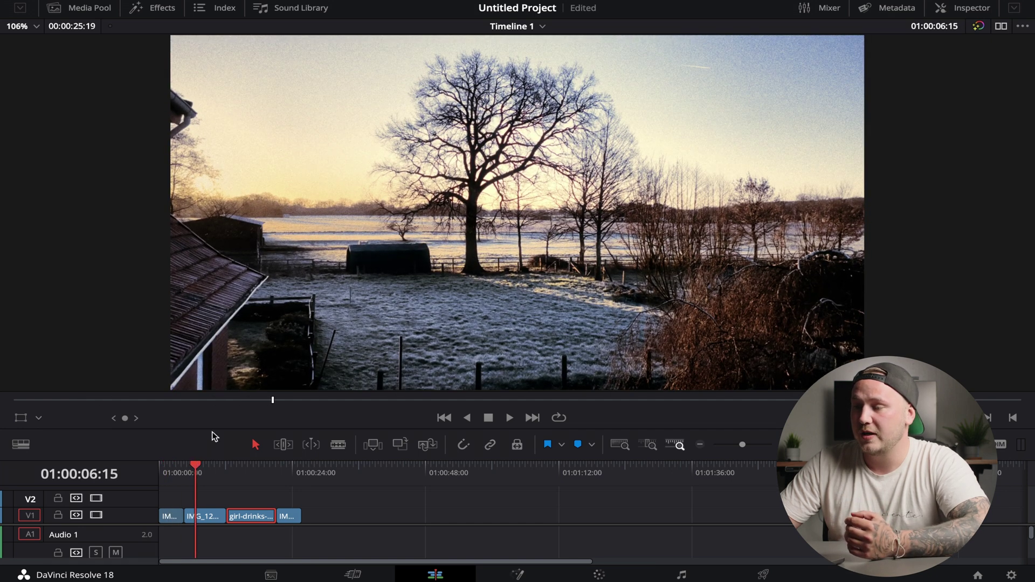
# Step: Compare the woman-with-cup clip with grades bypassed and restored, then move to the woman reading
pyautogui.scroll(5, 390, 227)
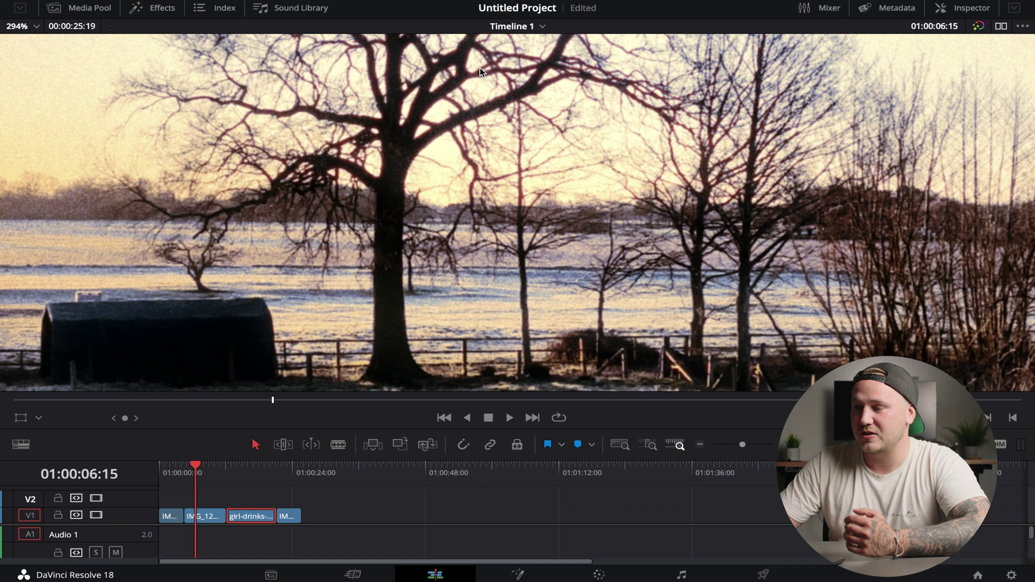
pyautogui.scroll(-6, 454, 103)
pyautogui.scroll(3, 453, 107)
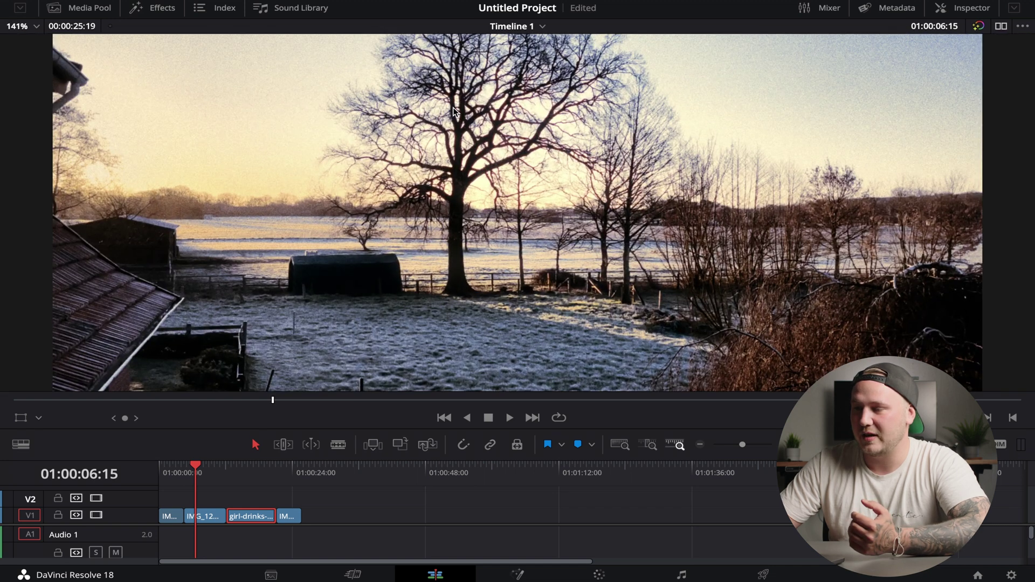
pyautogui.scroll(-2, 454, 110)
pyautogui.click(244, 466)
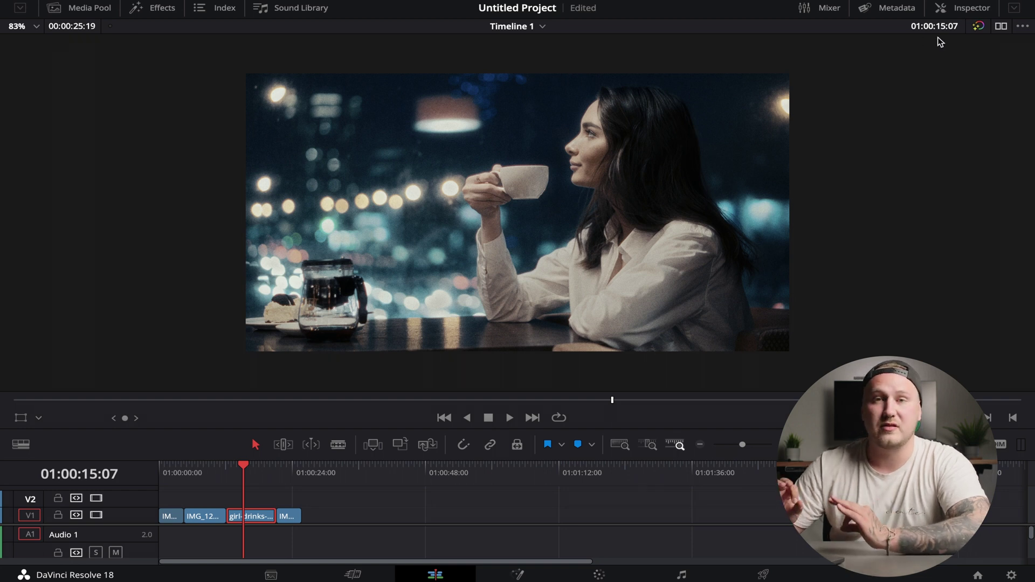
pyautogui.click(979, 26)
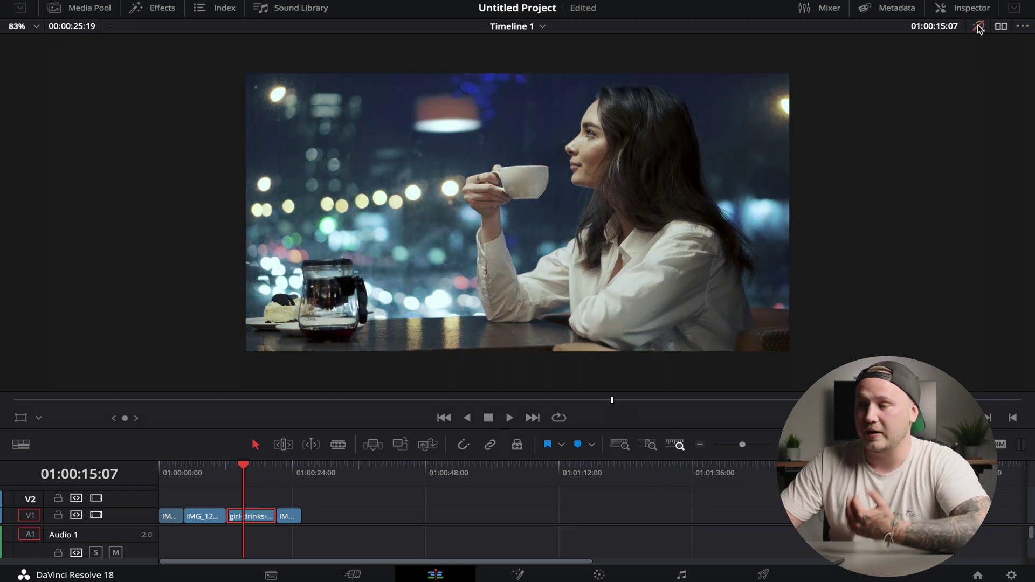
pyautogui.click(979, 26)
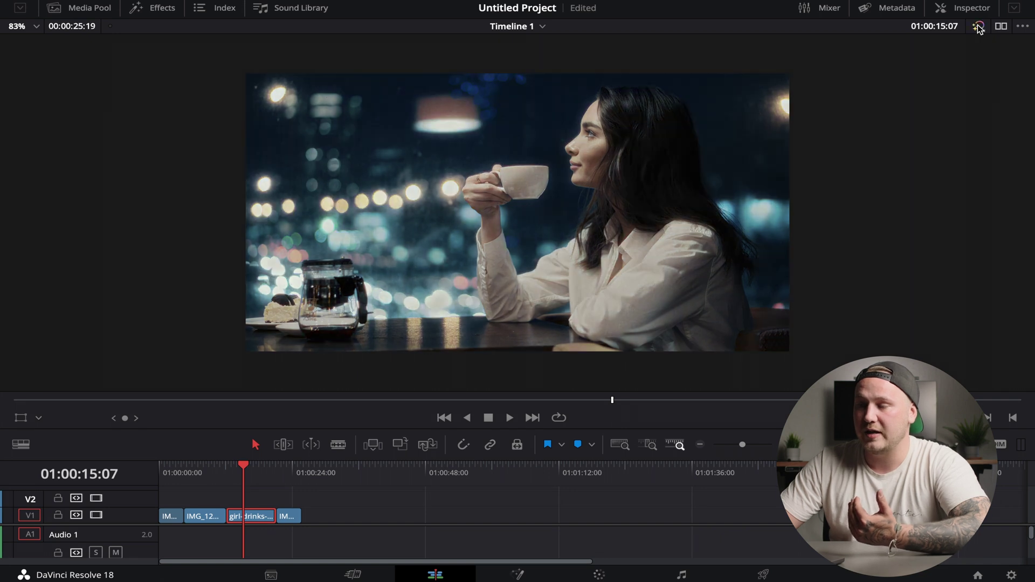
pyautogui.click(290, 472)
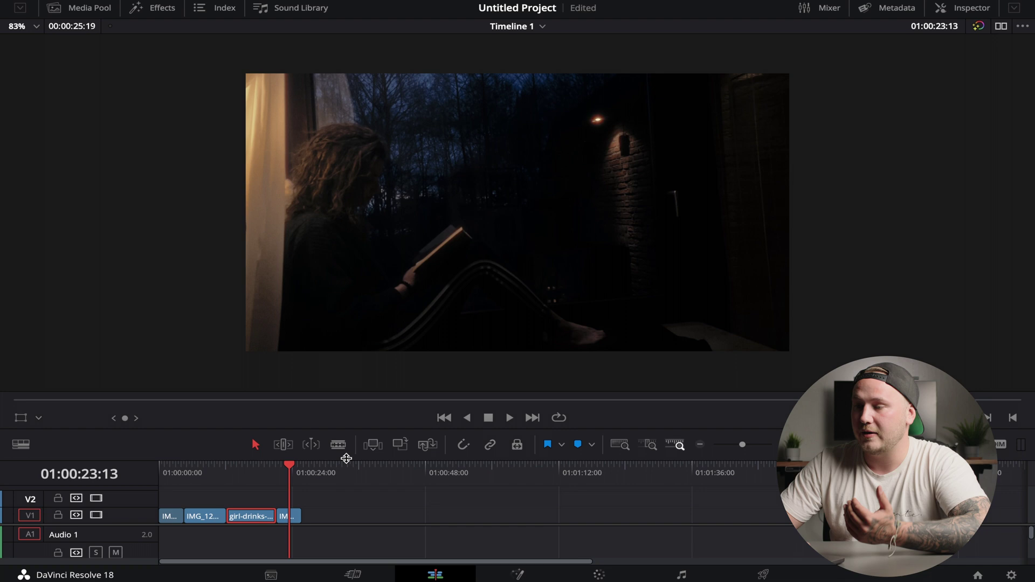
pyautogui.scroll(3, 596, 81)
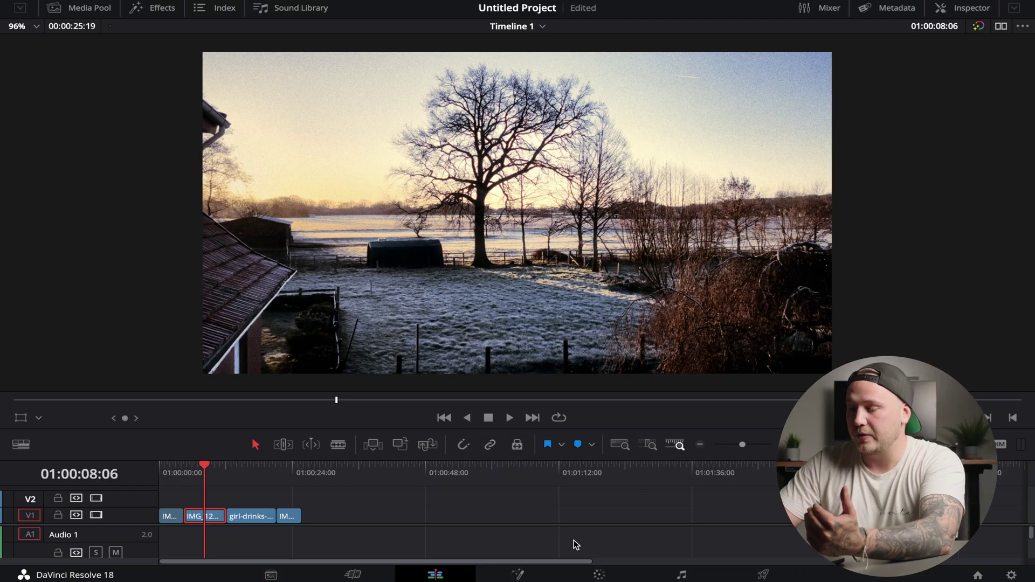
# Step: On the Color page, clear the landscape clip's existing grade nodes and select node 01
pyautogui.click(596, 572)
pyautogui.moveTo(584, 105); pyautogui.dragTo(652, 149)
pyautogui.hotkey('ctrl', 'z')
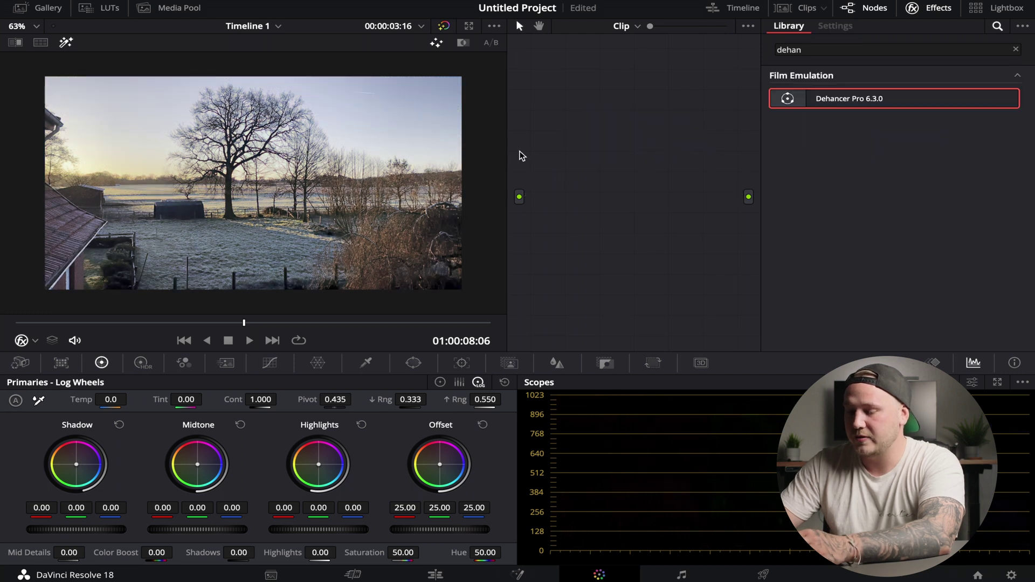
pyautogui.click(607, 140)
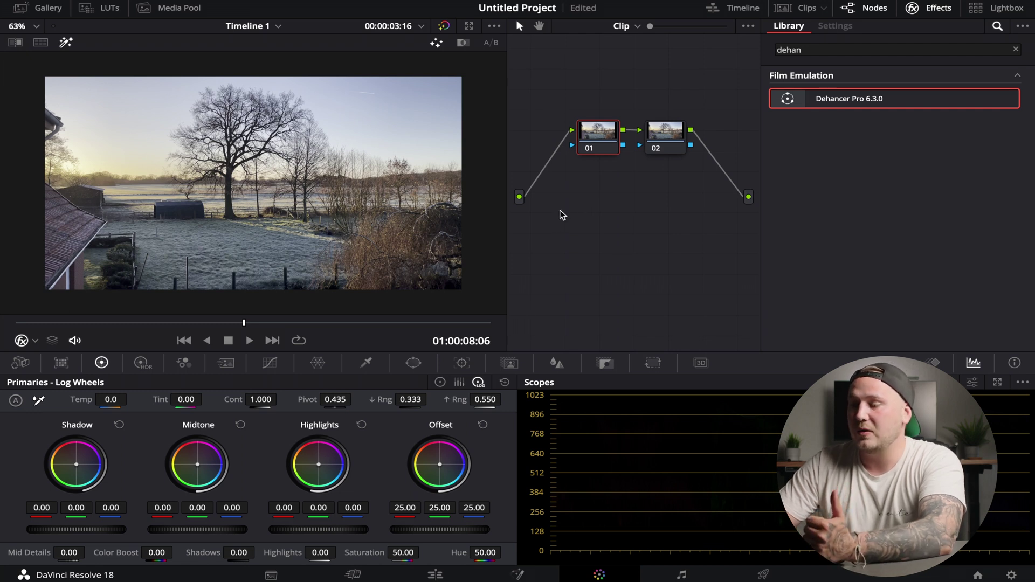
# Step: Give node 01 a plain Blur with radius 0.55 after checking the Sharpen and Mist options
pyautogui.click(557, 364)
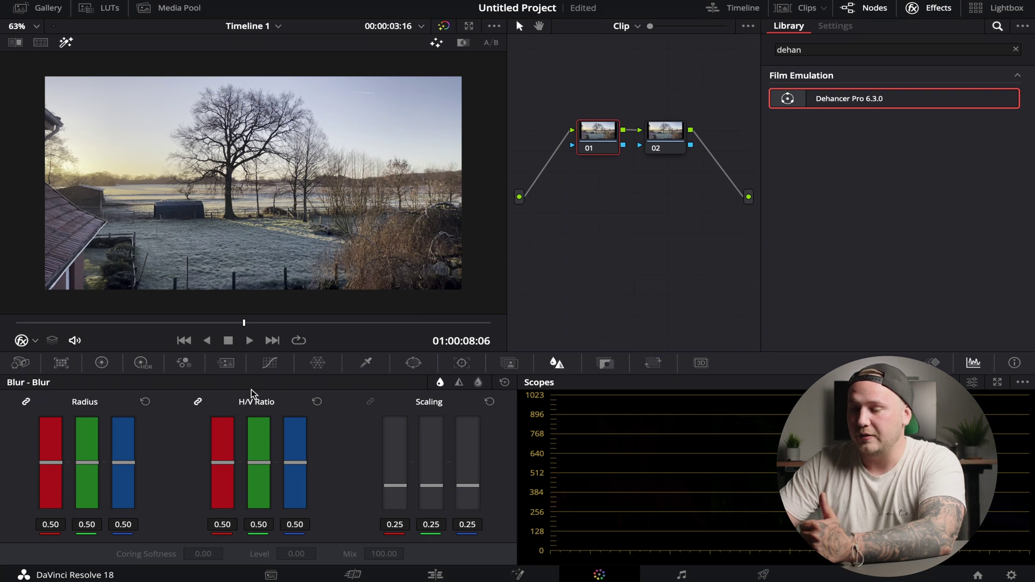
pyautogui.click(459, 382)
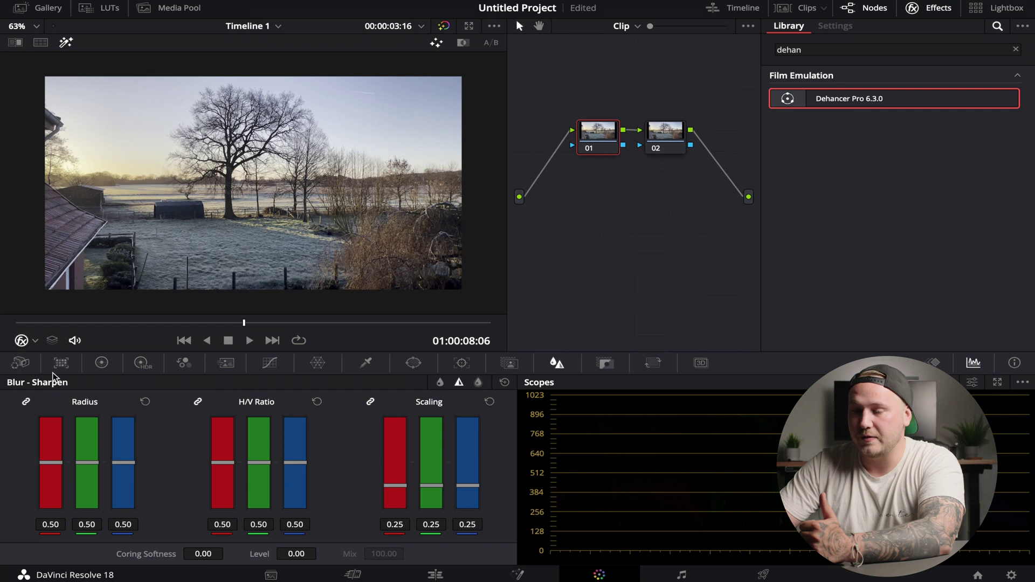
pyautogui.click(477, 383)
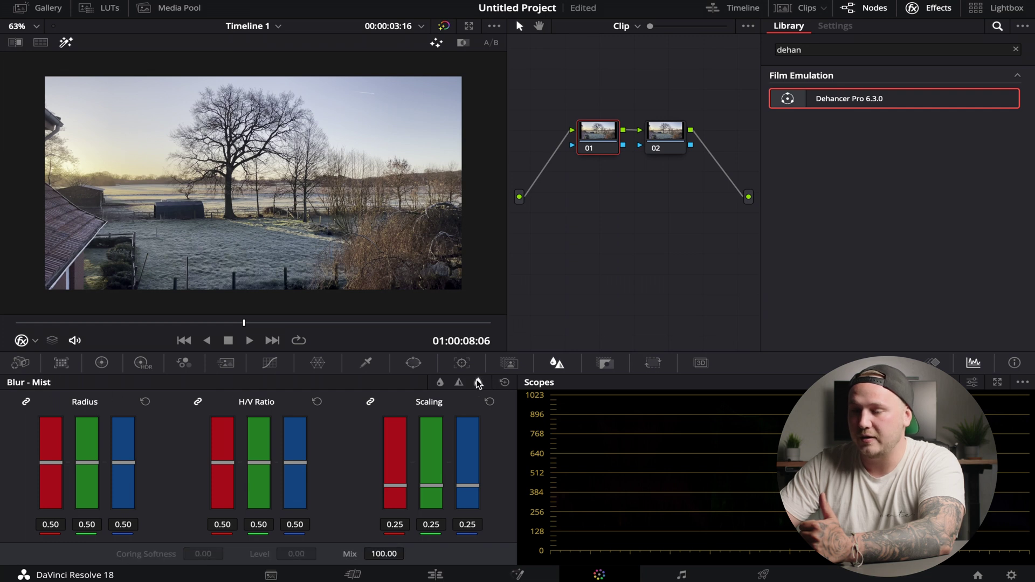
pyautogui.click(439, 382)
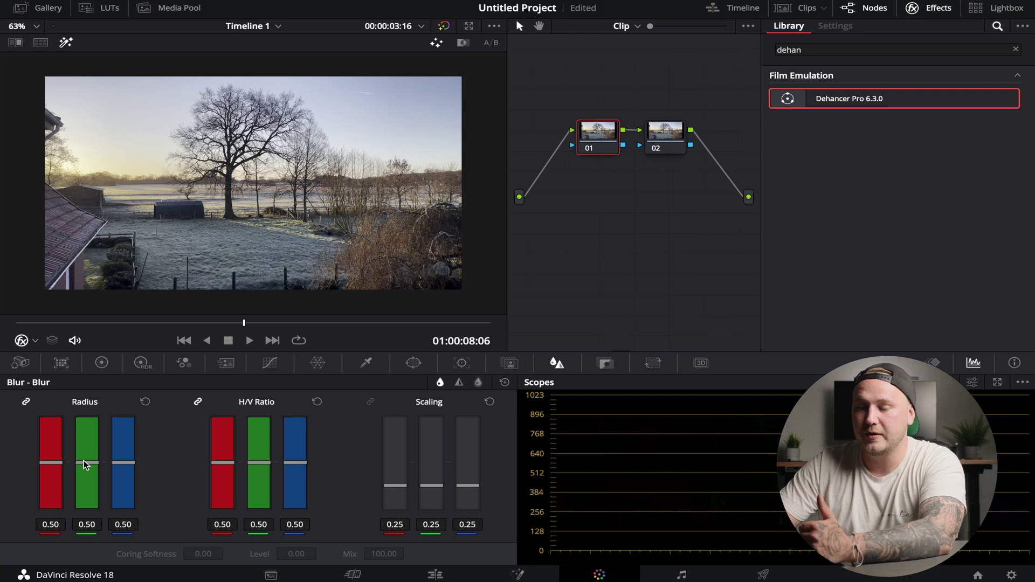
pyautogui.moveTo(84, 461); pyautogui.dragTo(83, 457)
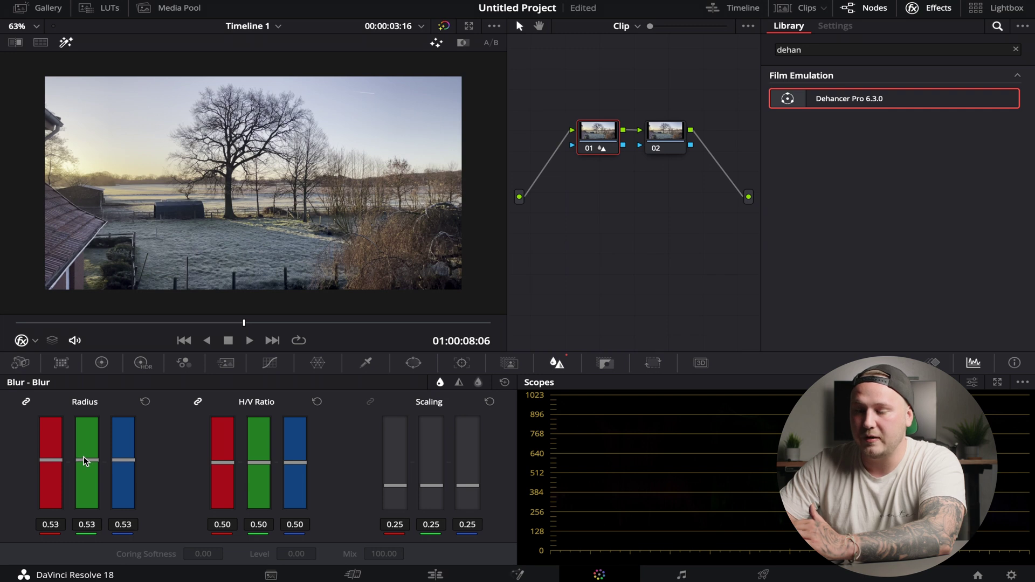
pyautogui.moveTo(84, 456); pyautogui.dragTo(83, 454)
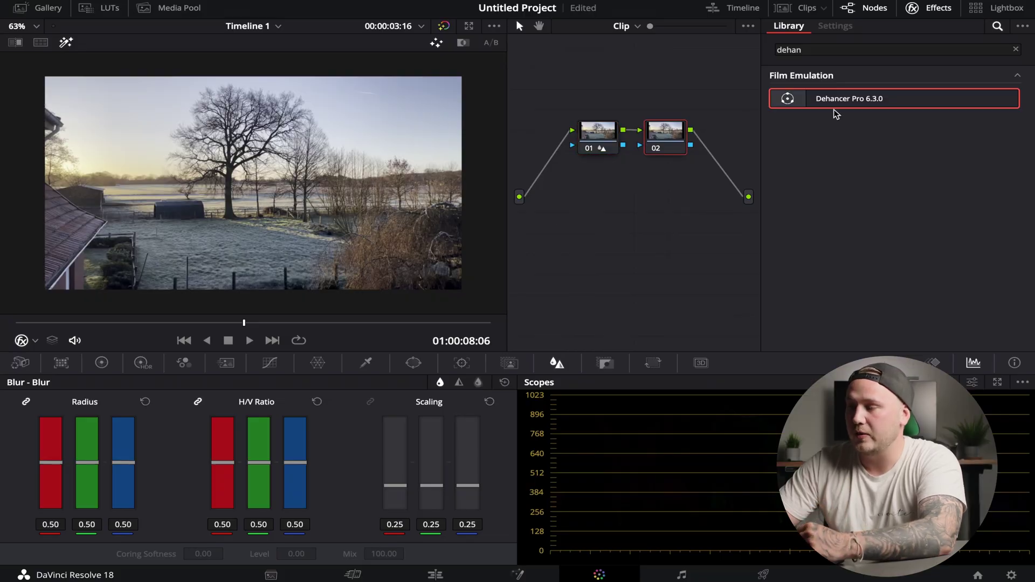
# Step: Apply Dehancer Pro 6.3.0 to node 02 and browse its collapsed and expanded settings sections
pyautogui.moveTo(843, 95); pyautogui.dragTo(664, 134)
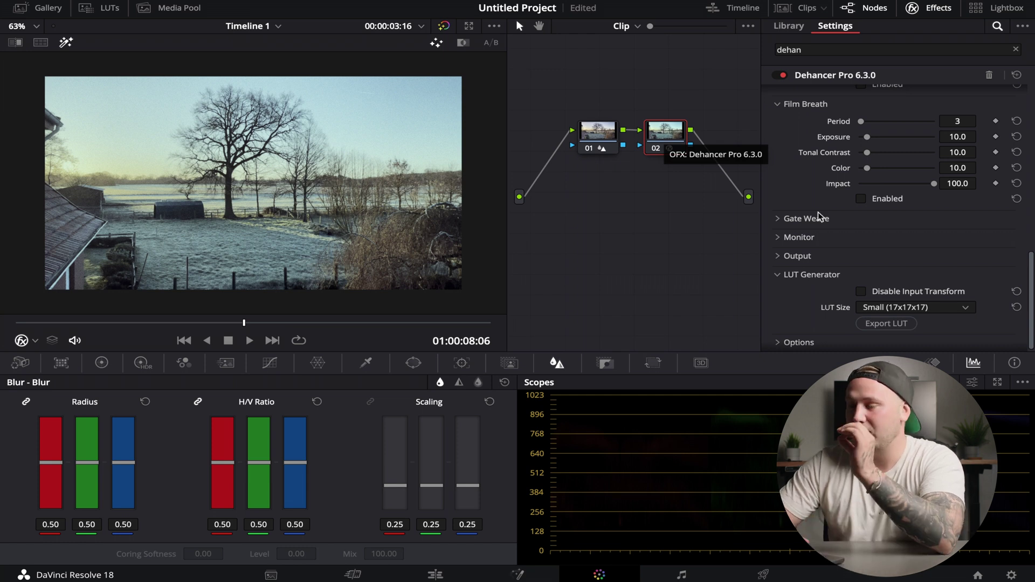
pyautogui.scroll(8, 817, 212)
pyautogui.scroll(5, 817, 211)
pyautogui.click(798, 224)
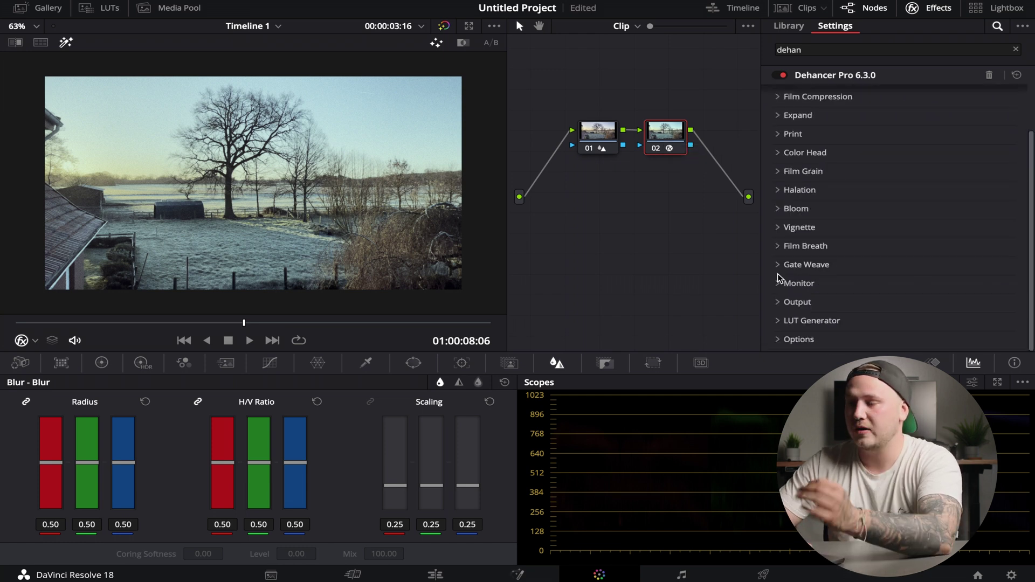
pyautogui.scroll(2, 790, 221)
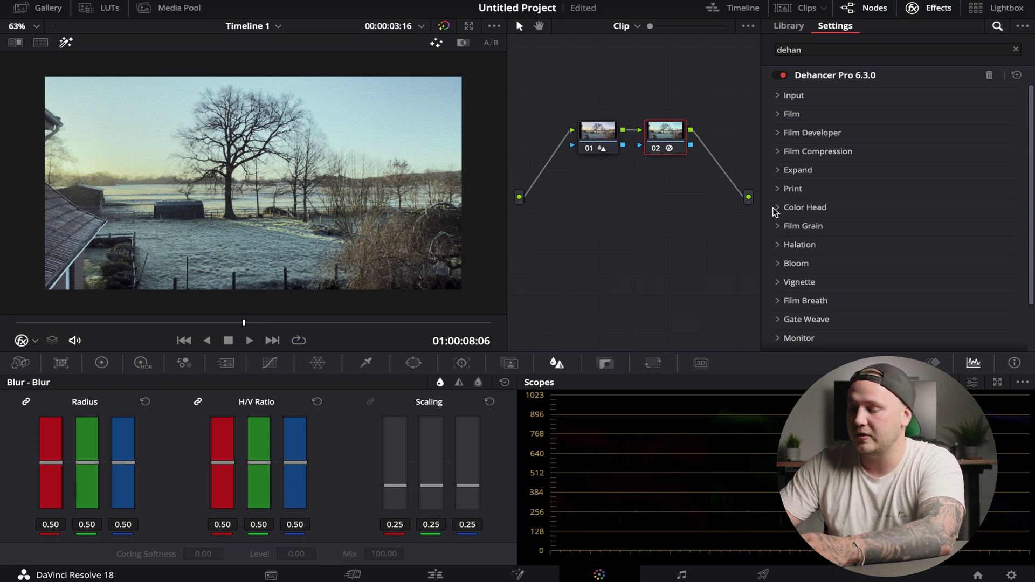
pyautogui.keyDown('alt'); pyautogui.click(775, 209); pyautogui.keyUp('alt')
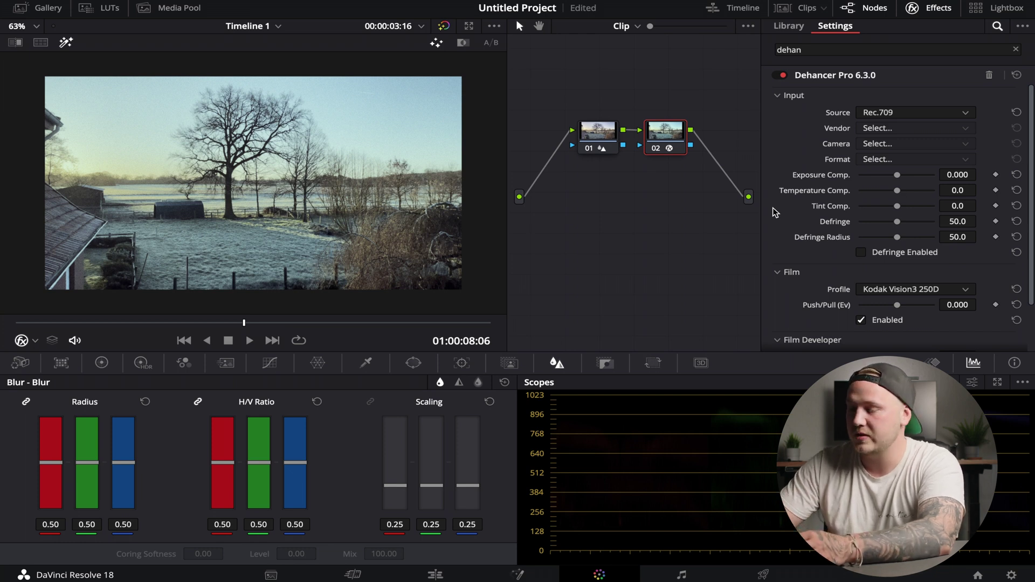
pyautogui.keyDown('alt'); pyautogui.click(777, 96); pyautogui.keyUp('alt')
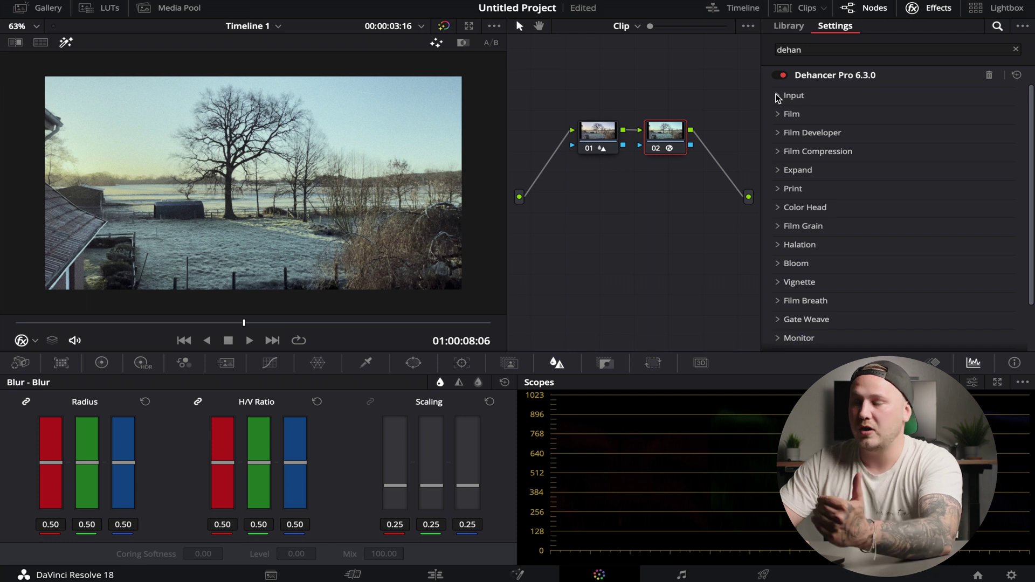
# Step: Try a Blackmagic Pocket Cinema Camera 6K, Film Gen5 ISO 400 input profile in Dehancer
pyautogui.click(778, 96)
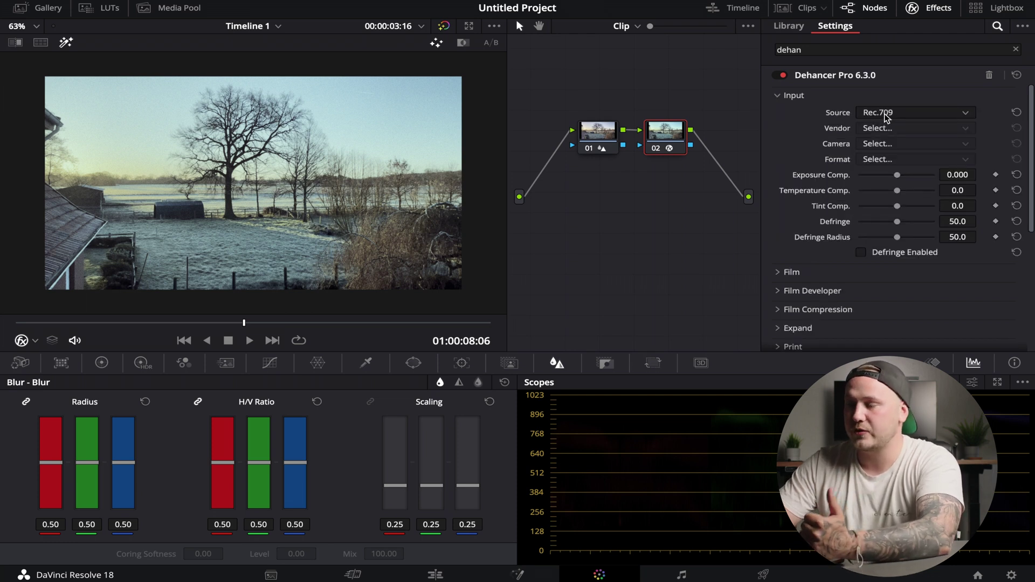
pyautogui.click(884, 114)
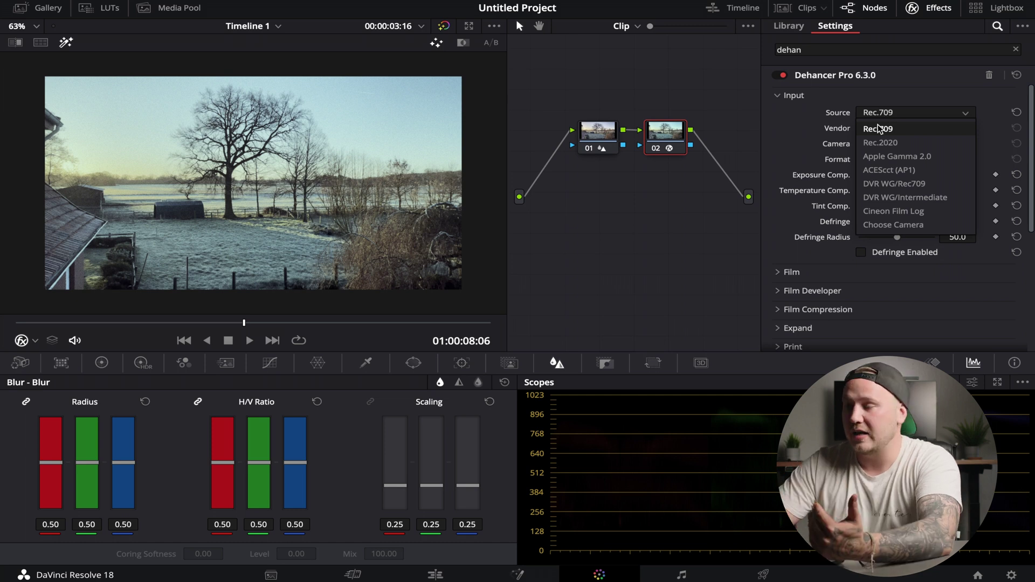
pyautogui.click(879, 129)
pyautogui.click(882, 115)
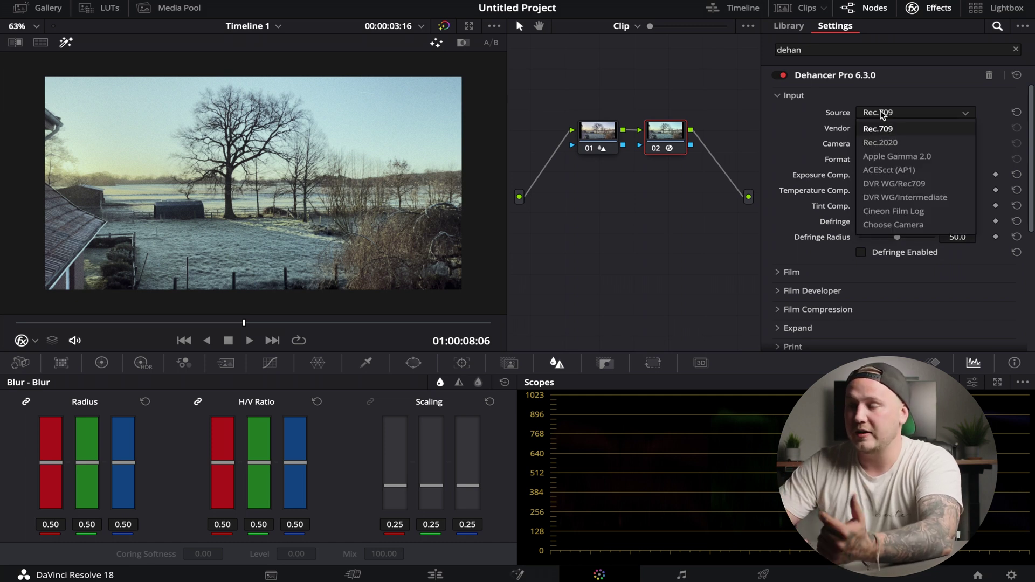
pyautogui.click(865, 225)
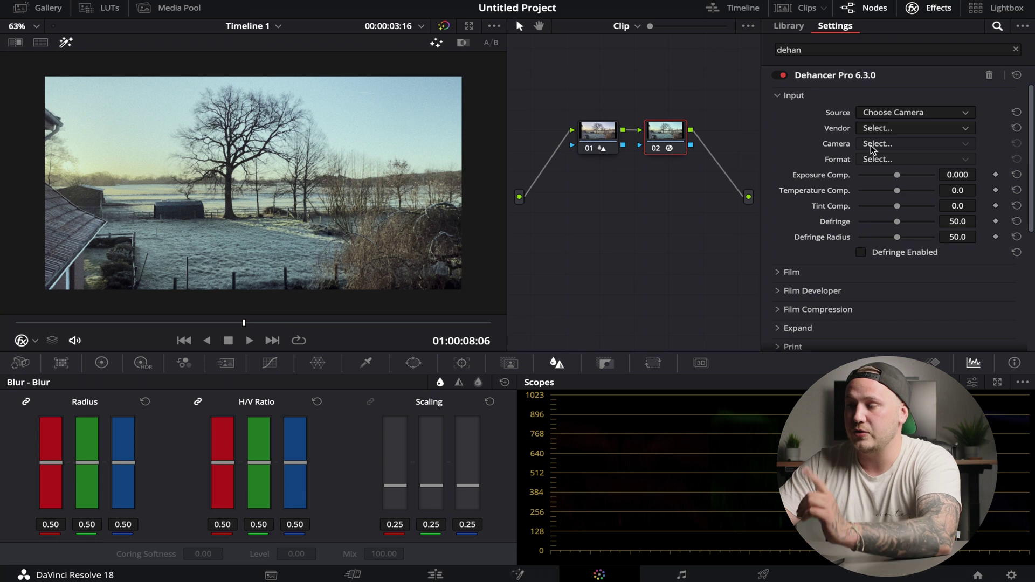
pyautogui.click(877, 131)
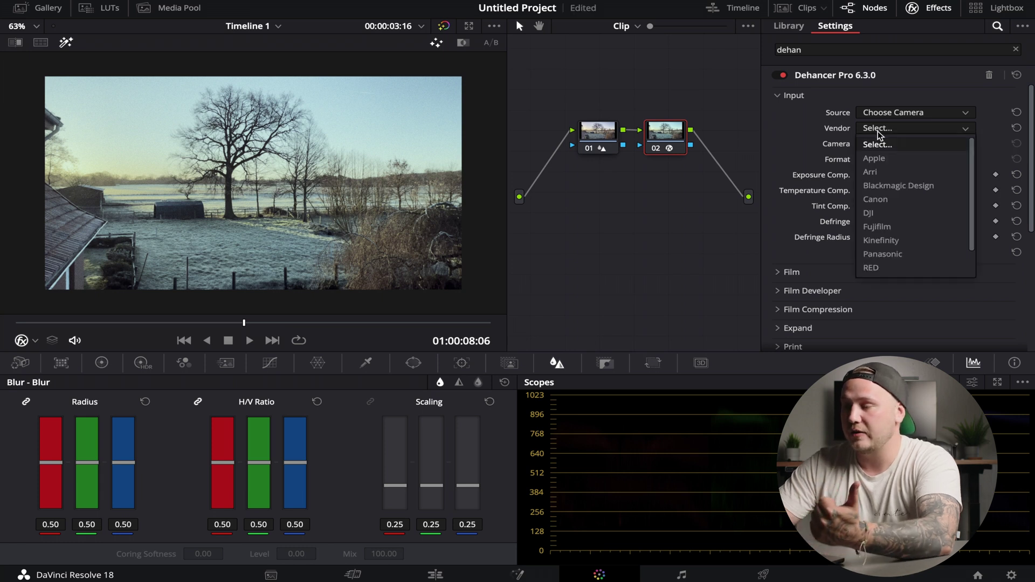
pyautogui.click(875, 185)
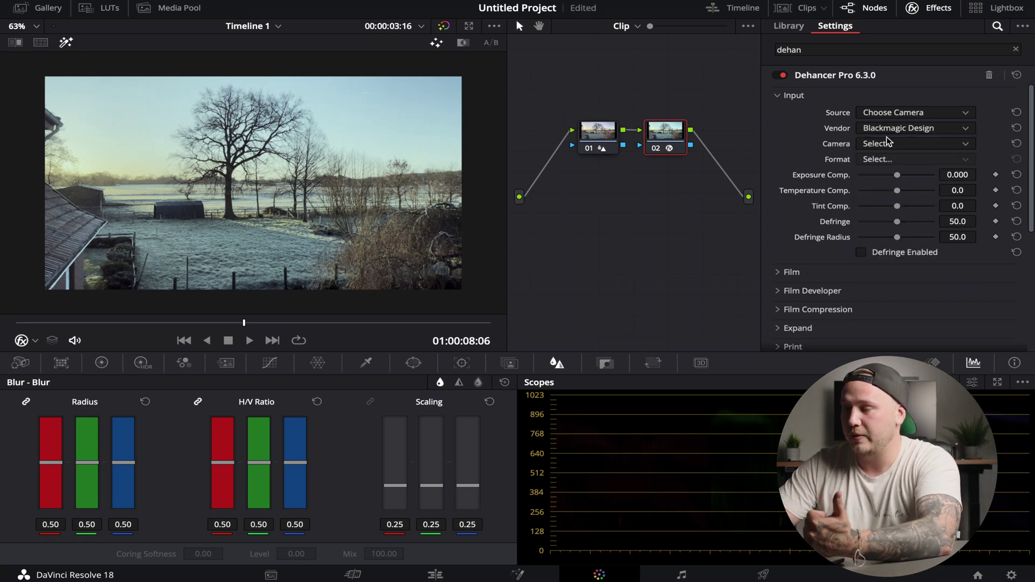
pyautogui.click(888, 142)
pyautogui.click(889, 187)
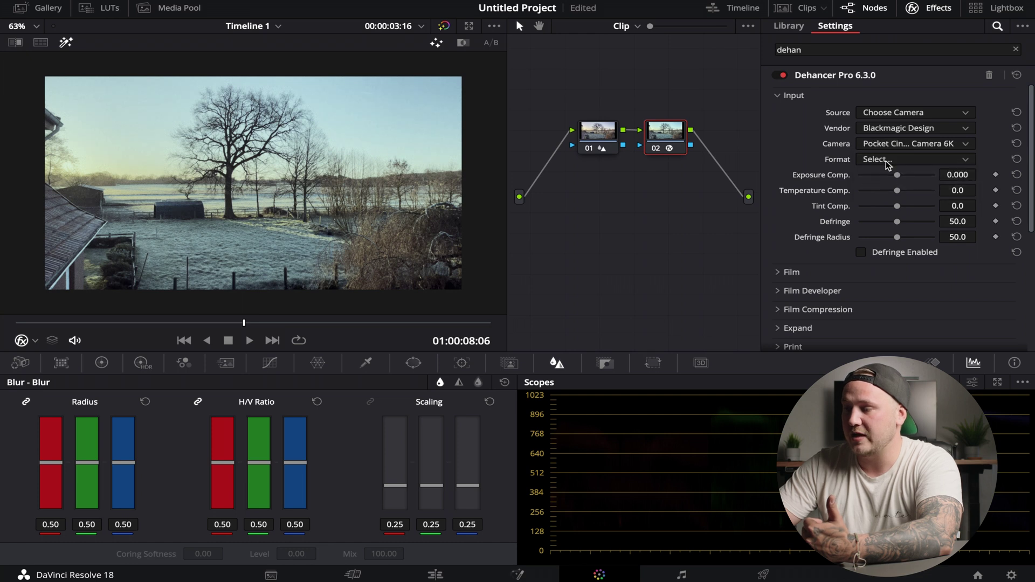
pyautogui.click(886, 160)
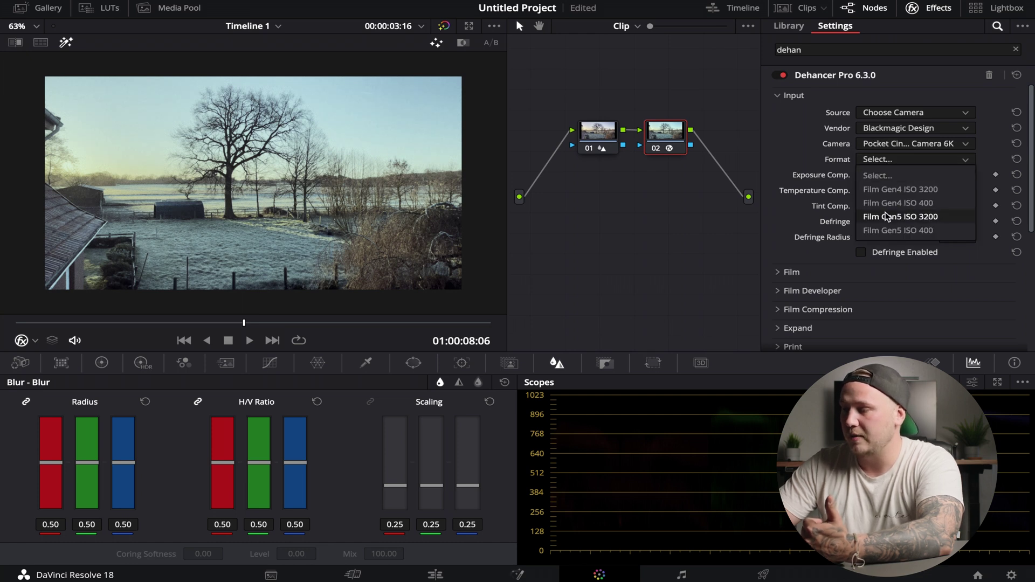
pyautogui.click(886, 230)
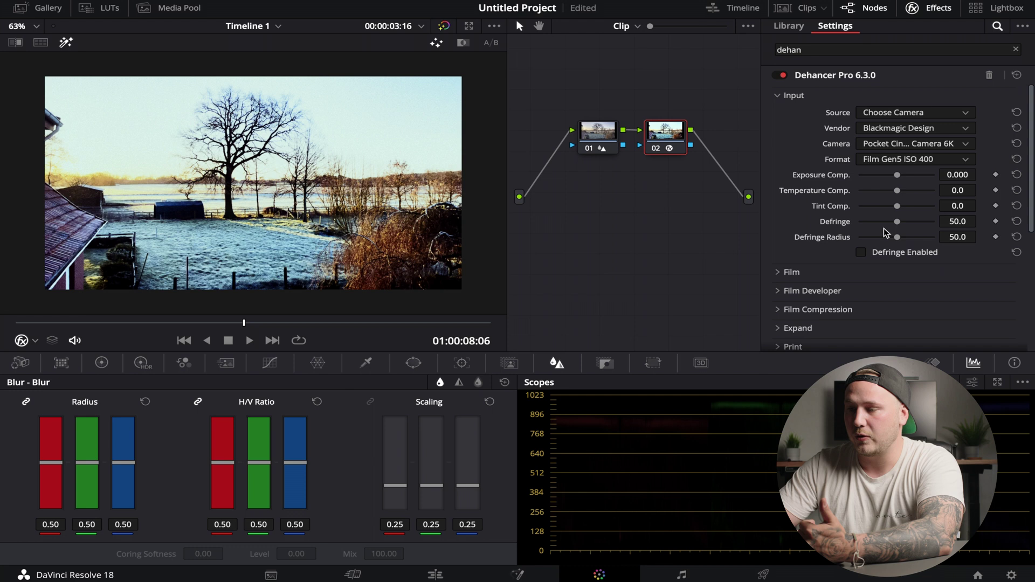
# Step: Revert the input source to Rec.709 with exposure -0.744, temperature 21.1 and tint 13.8
pyautogui.click(890, 115)
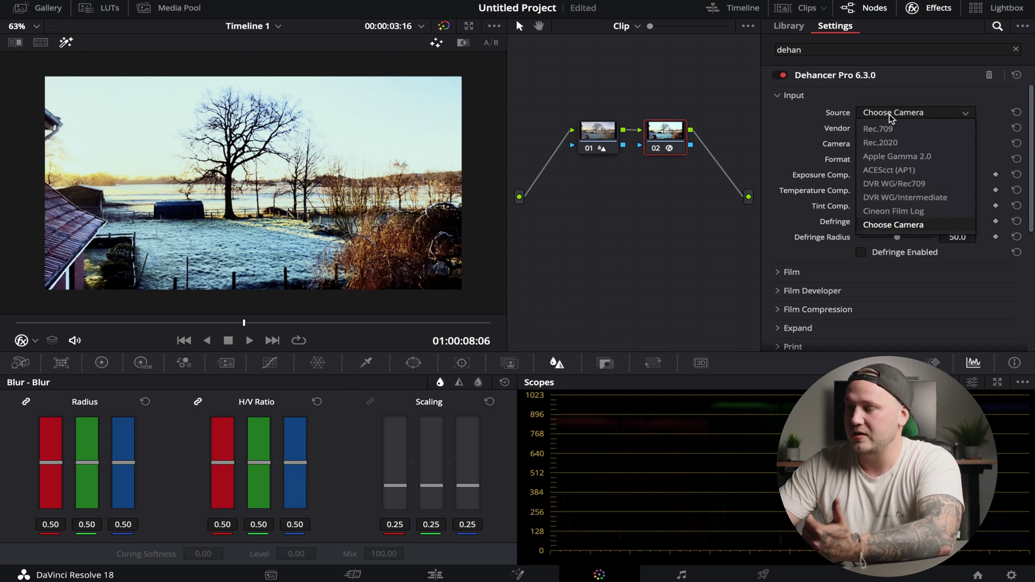
pyautogui.click(887, 128)
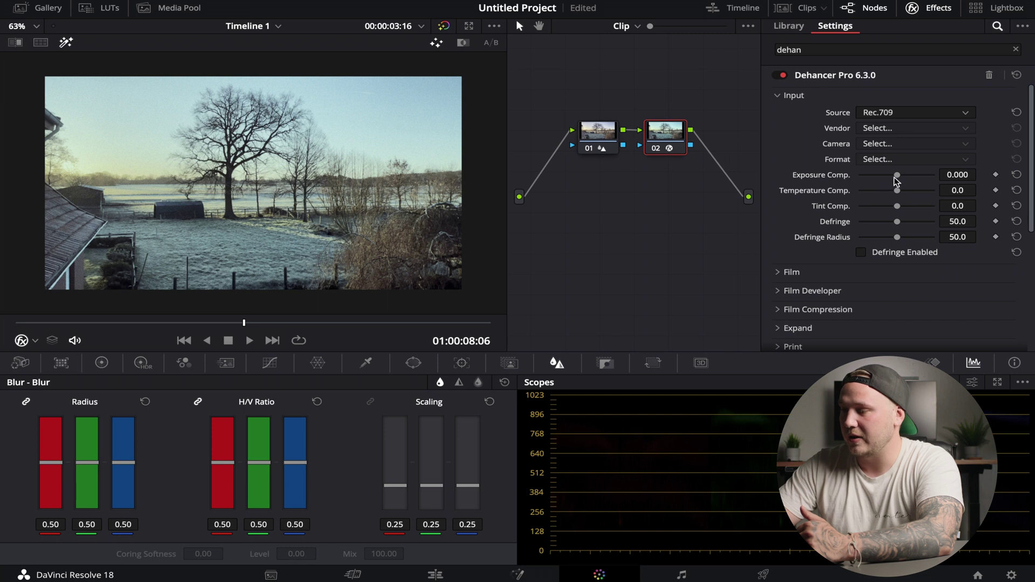
pyautogui.moveTo(895, 176)
pyautogui.mouseDown()
pyautogui.moveTo(888, 180)
pyautogui.moveTo(904, 190)
pyautogui.mouseUp()
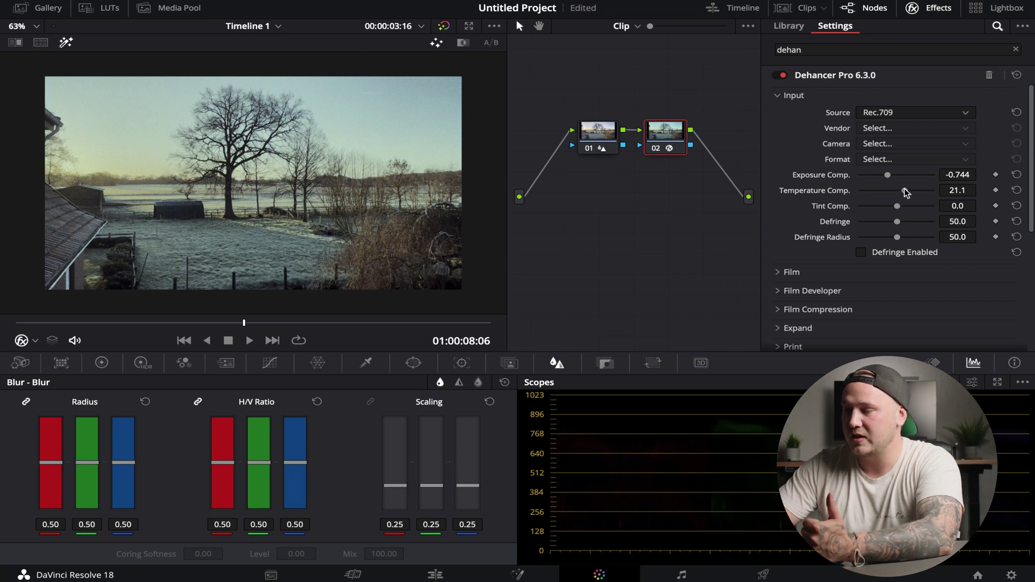
pyautogui.moveTo(897, 205); pyautogui.dragTo(901, 207)
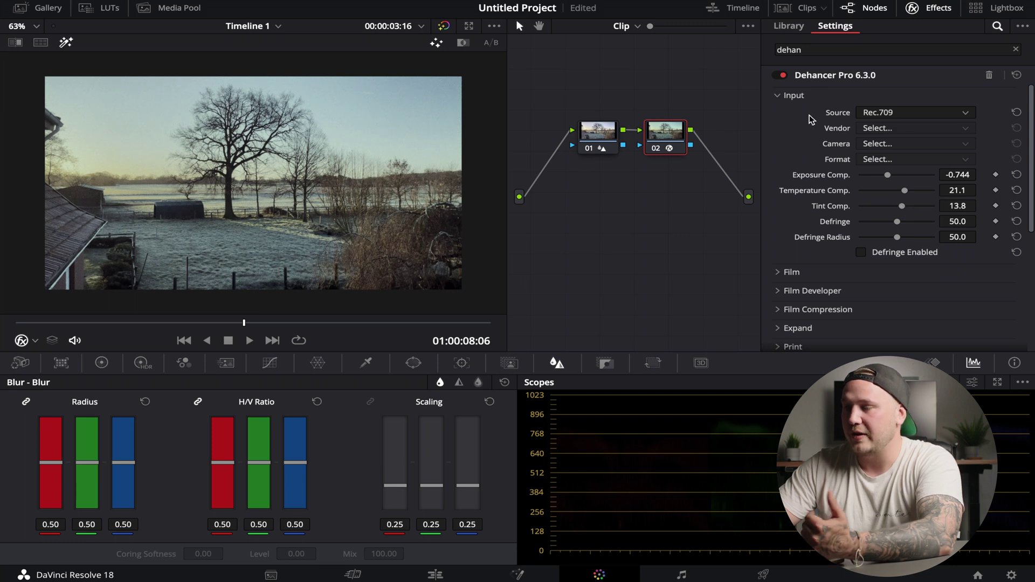
# Step: Set Dehancer's Film profile to Fuji Eterna Vivid 500 (Exp. 2013) with push/pull 0.678 EV
pyautogui.click(778, 95)
pyautogui.click(777, 115)
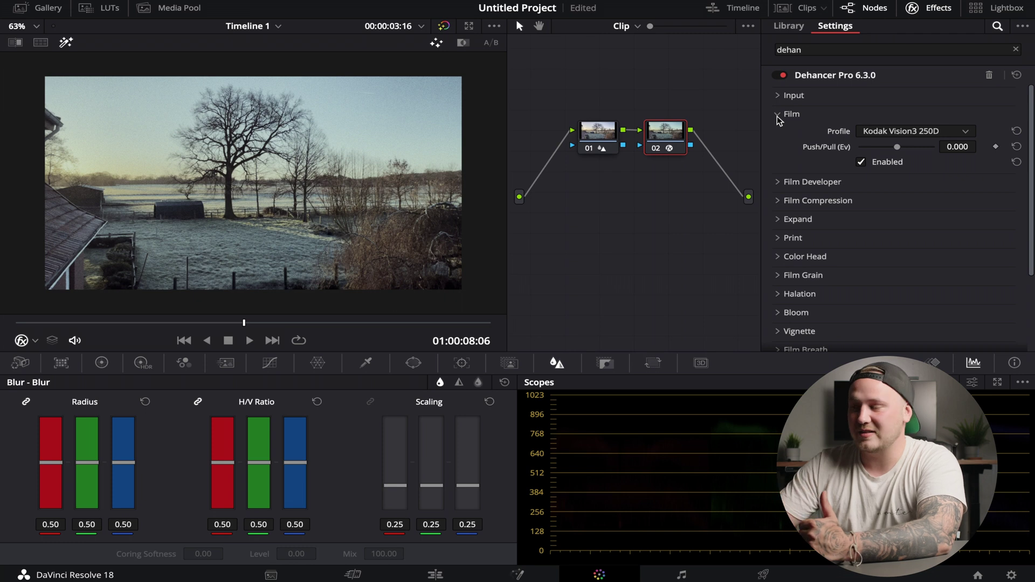
pyautogui.click(906, 129)
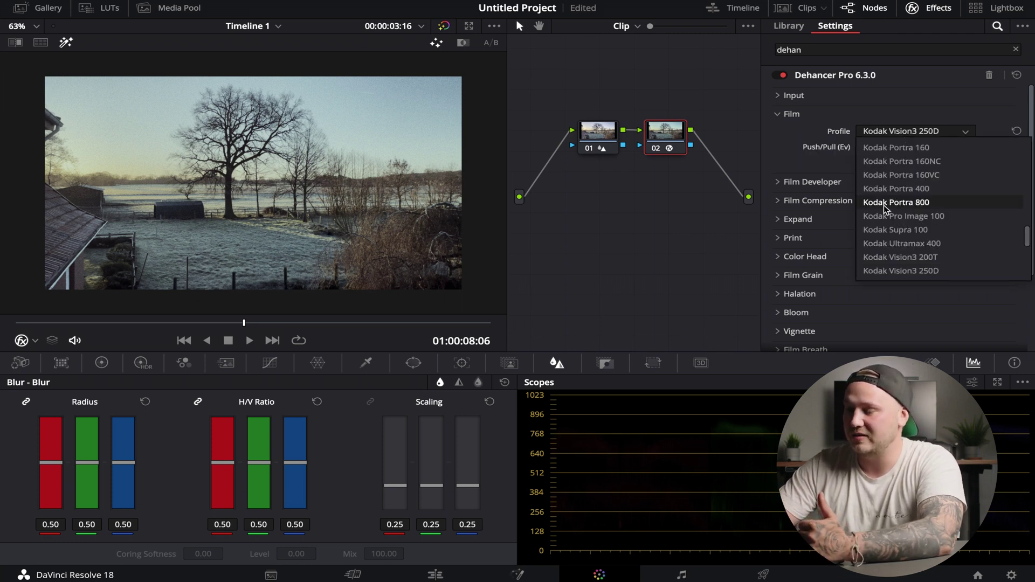
pyautogui.scroll(5, 888, 258)
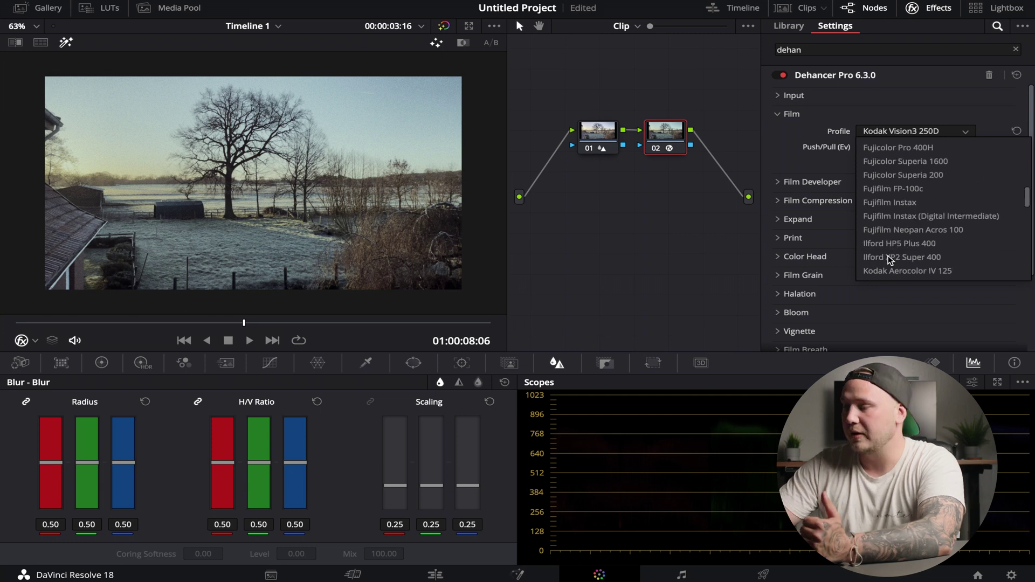
pyautogui.scroll(3, 888, 258)
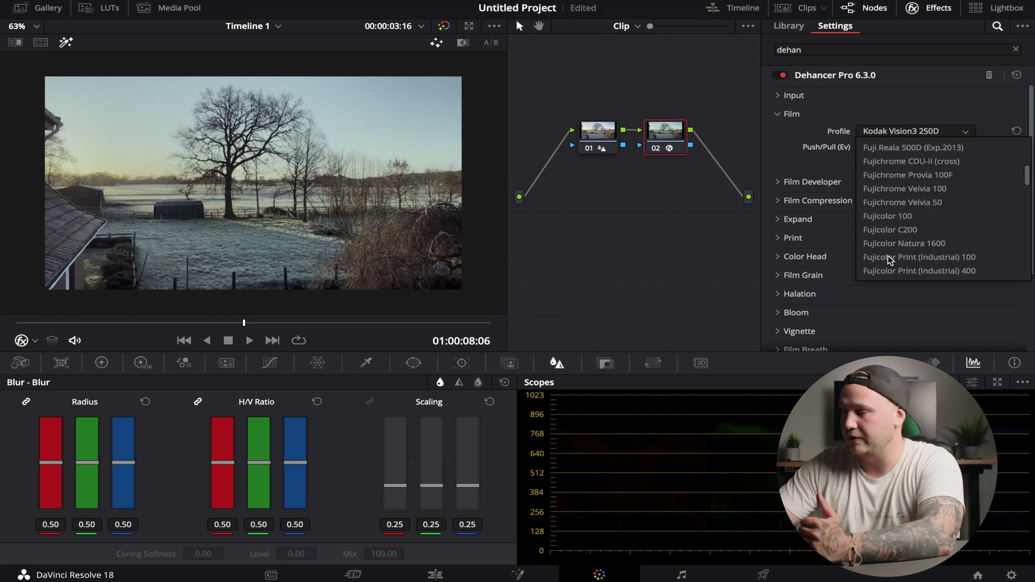
pyautogui.click(900, 189)
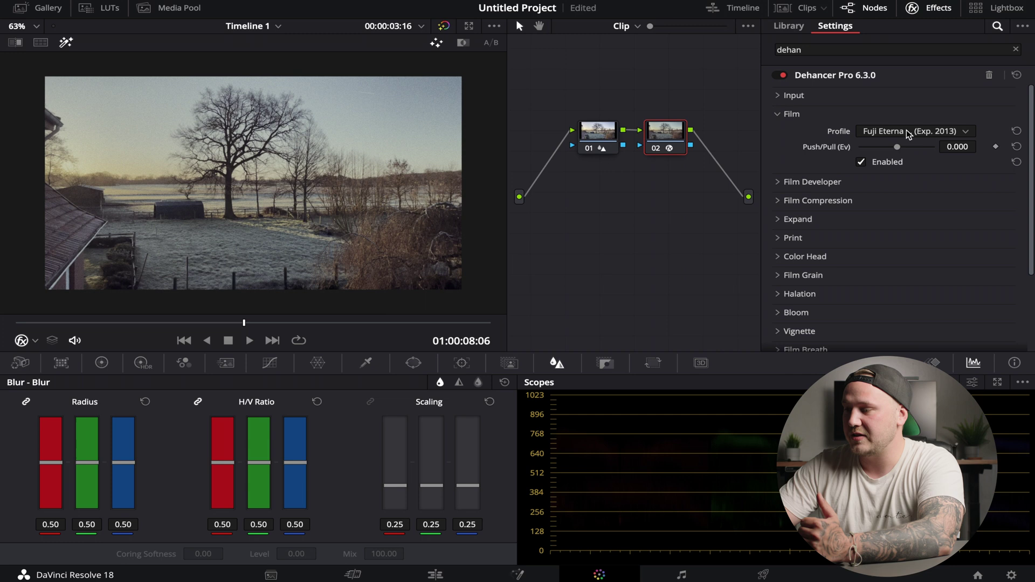
pyautogui.click(906, 129)
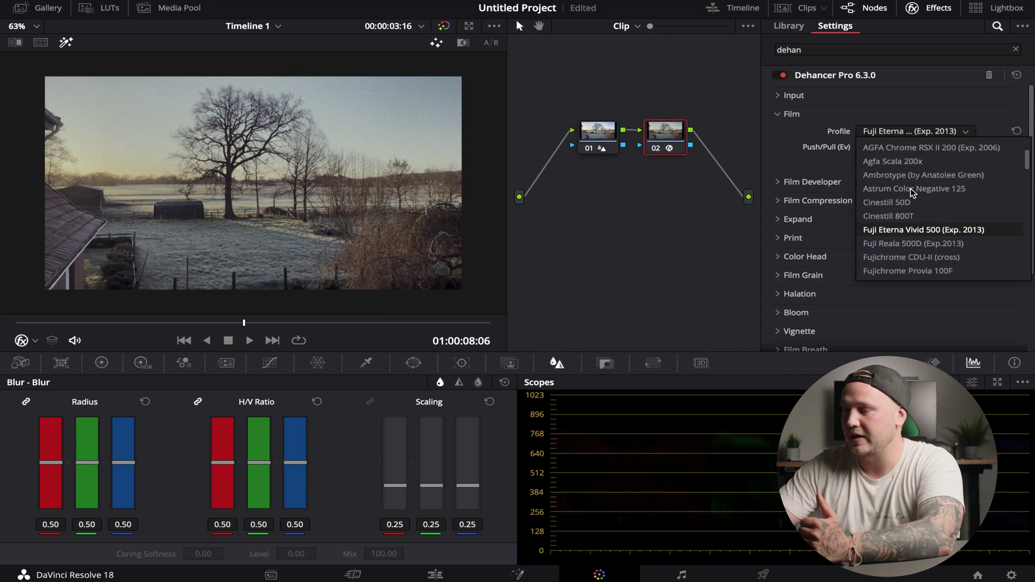
pyautogui.scroll(-8, 911, 189)
pyautogui.scroll(-6, 911, 189)
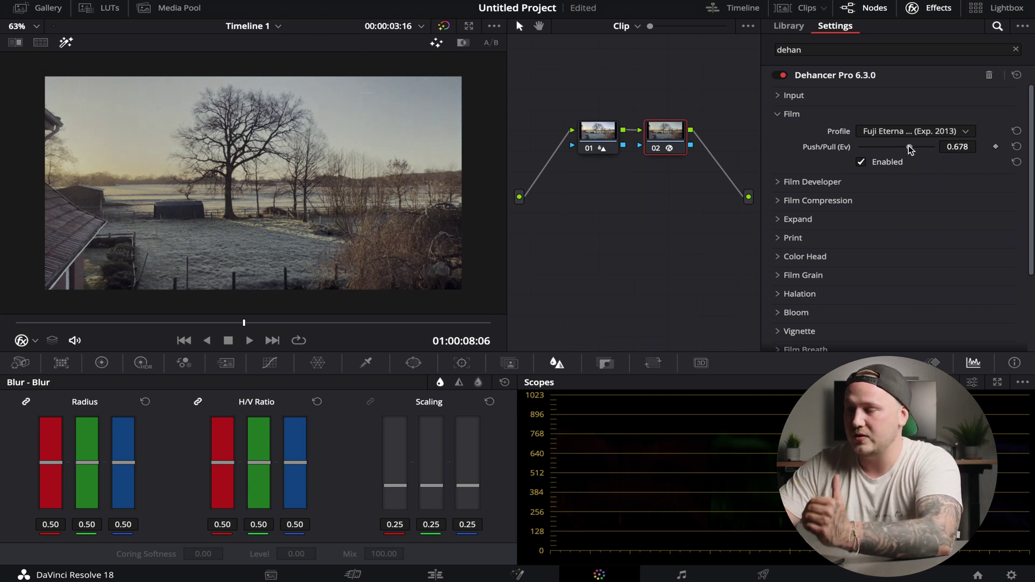
# Step: Set Film Developer contrast boost to 33.9, gamma correction to 8.7 and color boost to 61.5
pyautogui.click(790, 114)
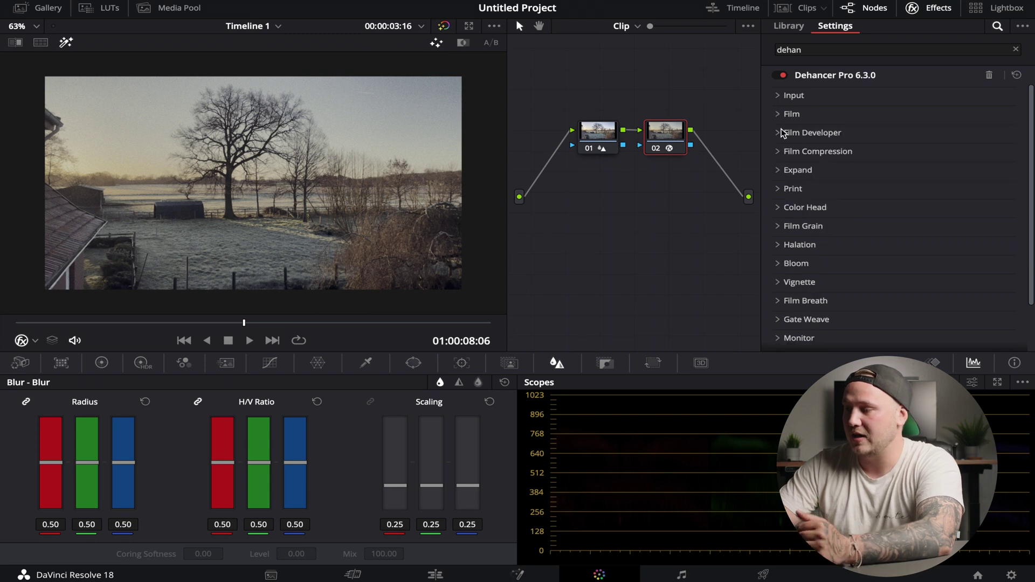
pyautogui.click(787, 133)
pyautogui.moveTo(891, 147); pyautogui.dragTo(908, 147)
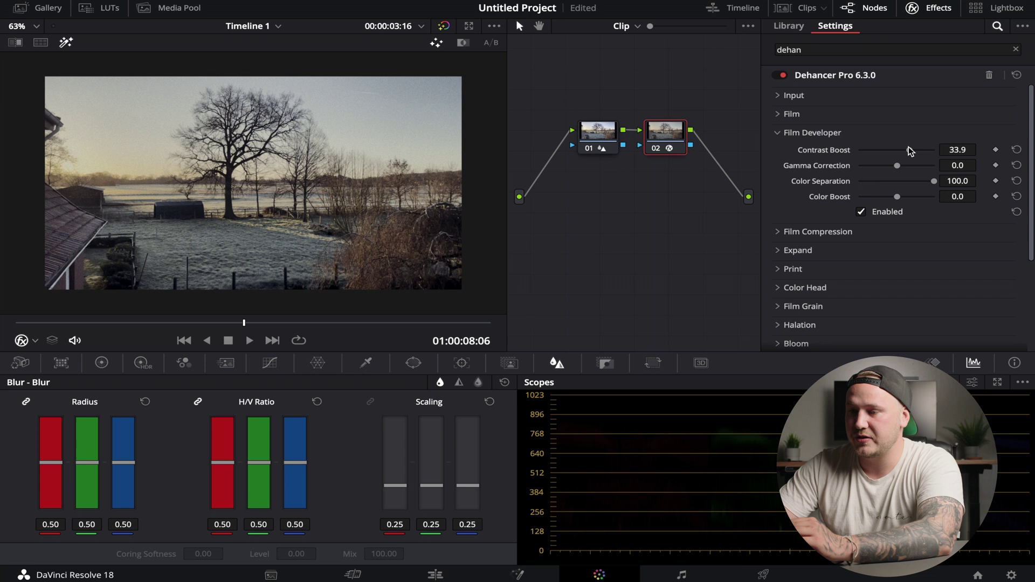
pyautogui.moveTo(896, 165); pyautogui.dragTo(919, 196)
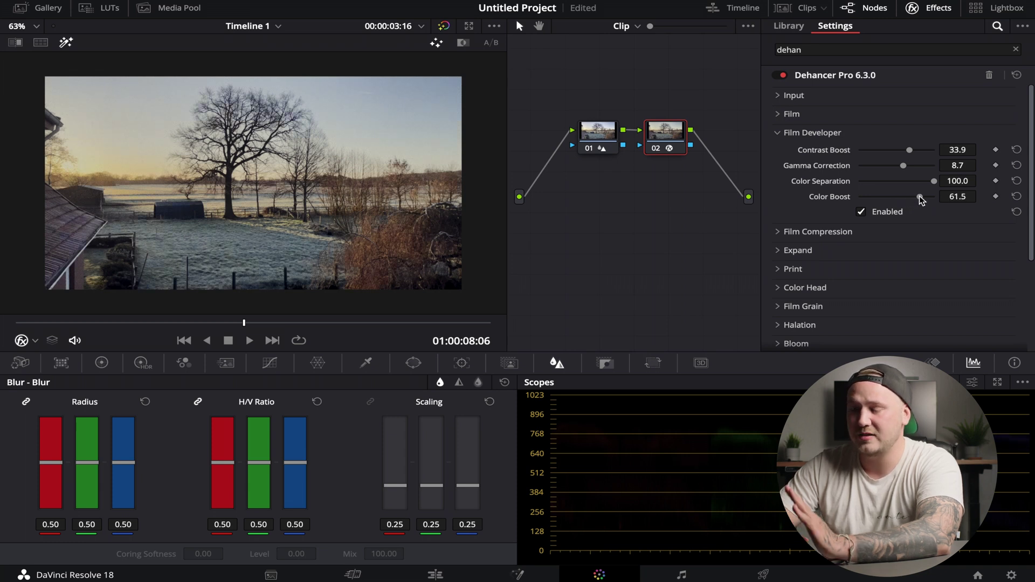
# Step: Compare Dehancer's Film Compression on and off, leaving it enabled
pyautogui.click(777, 132)
pyautogui.click(776, 151)
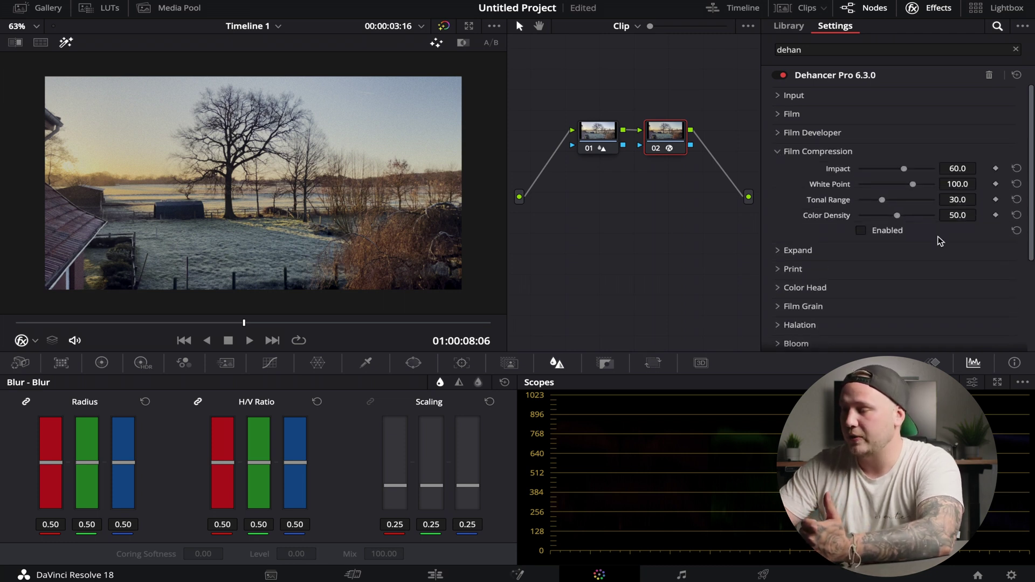
pyautogui.click(863, 231)
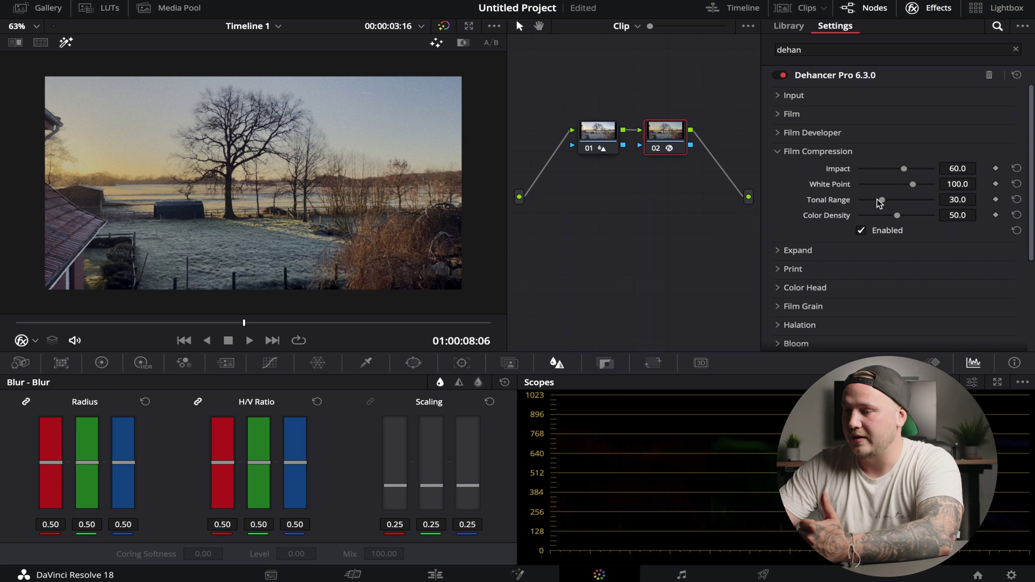
pyautogui.click(860, 231)
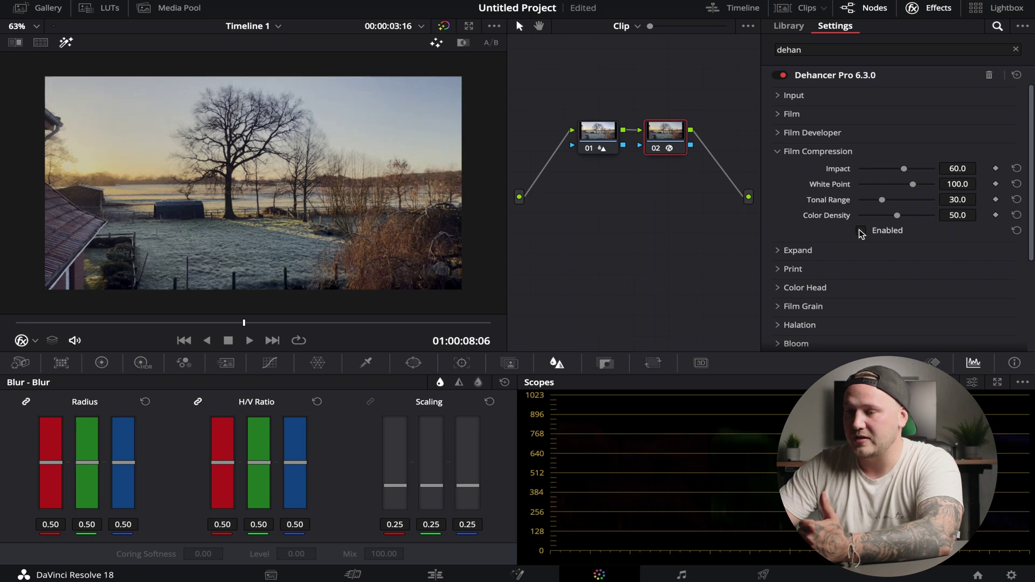
pyautogui.click(860, 230)
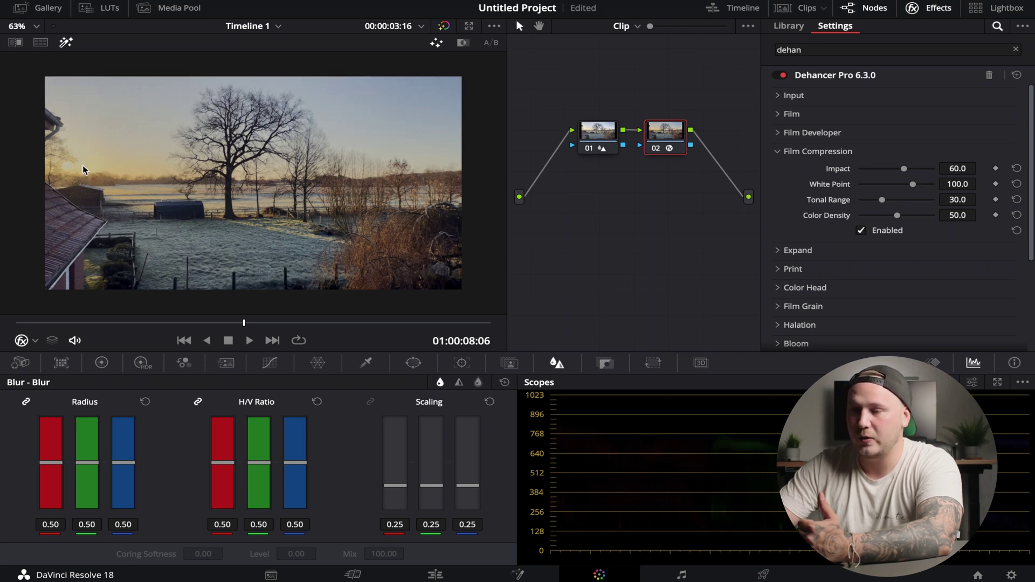
pyautogui.click(860, 230)
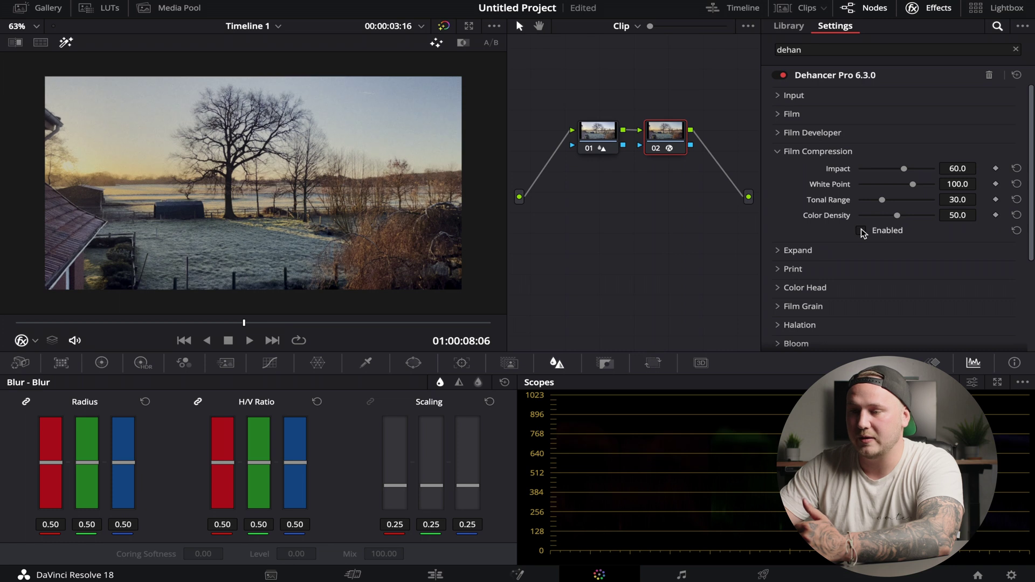
pyautogui.click(861, 231)
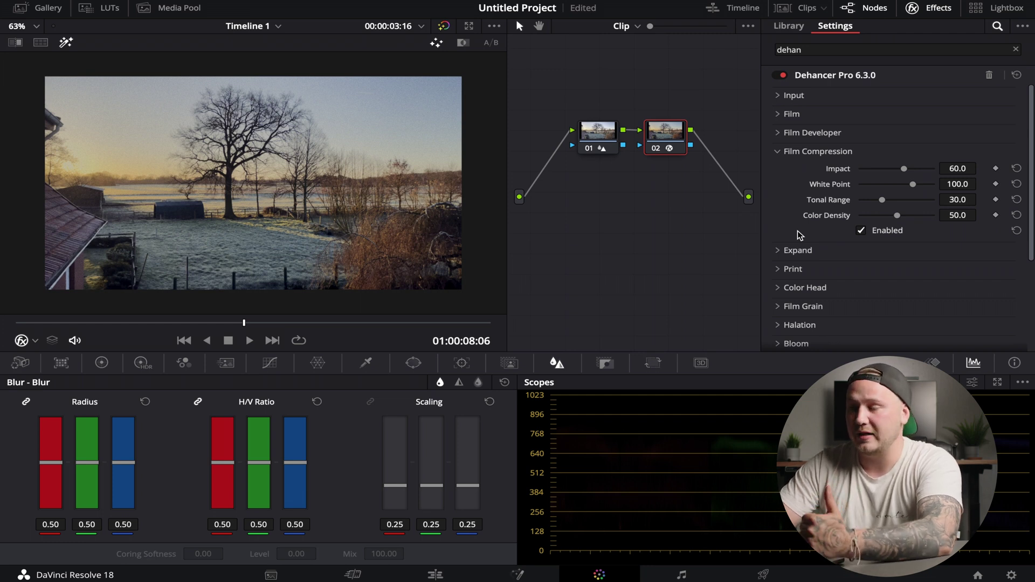
# Step: Lower the Expand black point to -0.28, keeping the white point at 100.0
pyautogui.click(775, 151)
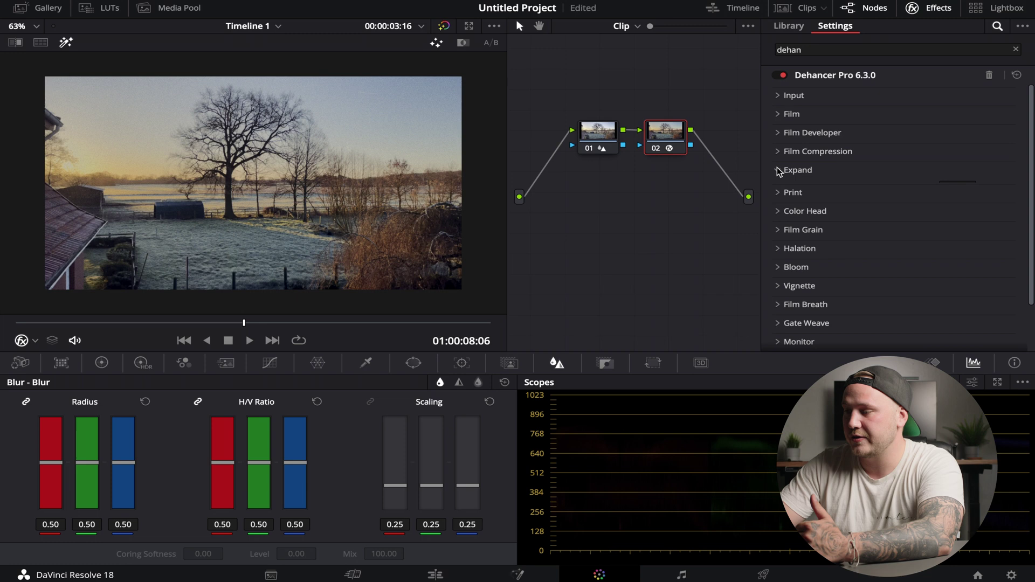
pyautogui.click(778, 170)
pyautogui.moveTo(892, 185); pyautogui.dragTo(883, 189)
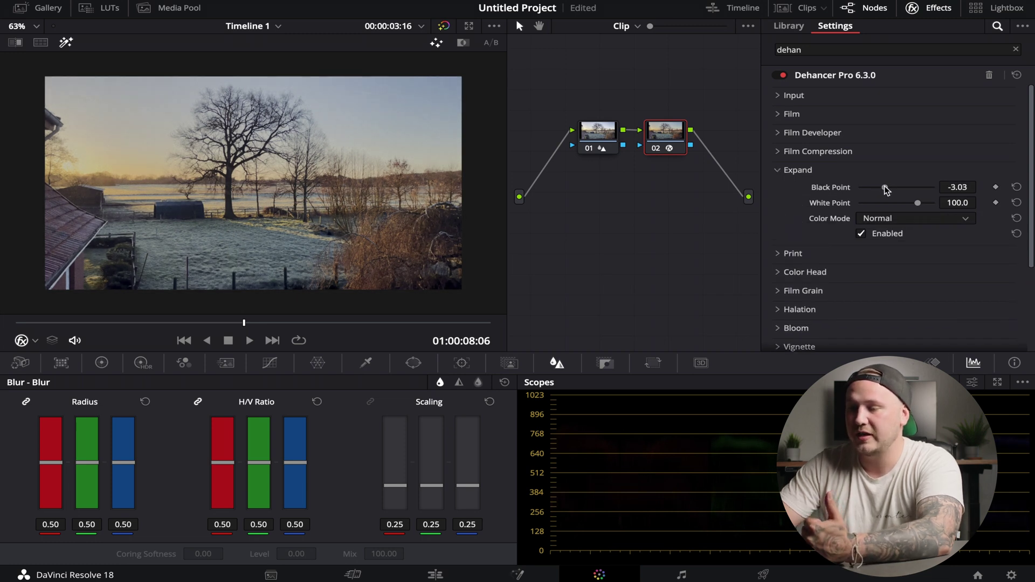
pyautogui.moveTo(886, 185); pyautogui.dragTo(889, 186)
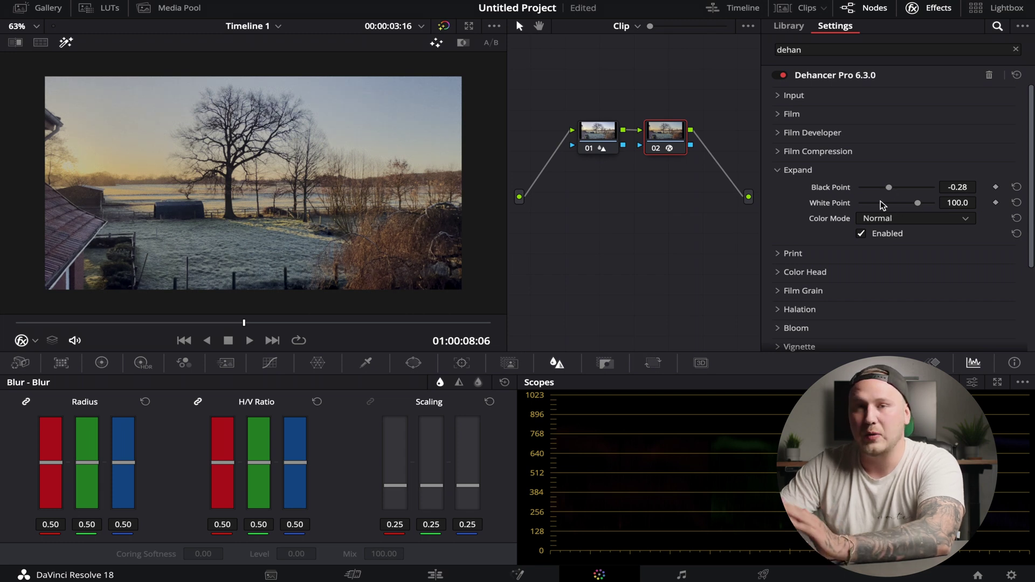
# Step: Try Fujifilm 3513, then settle on the Kodak 2383 Print Film print profile
pyautogui.click(780, 171)
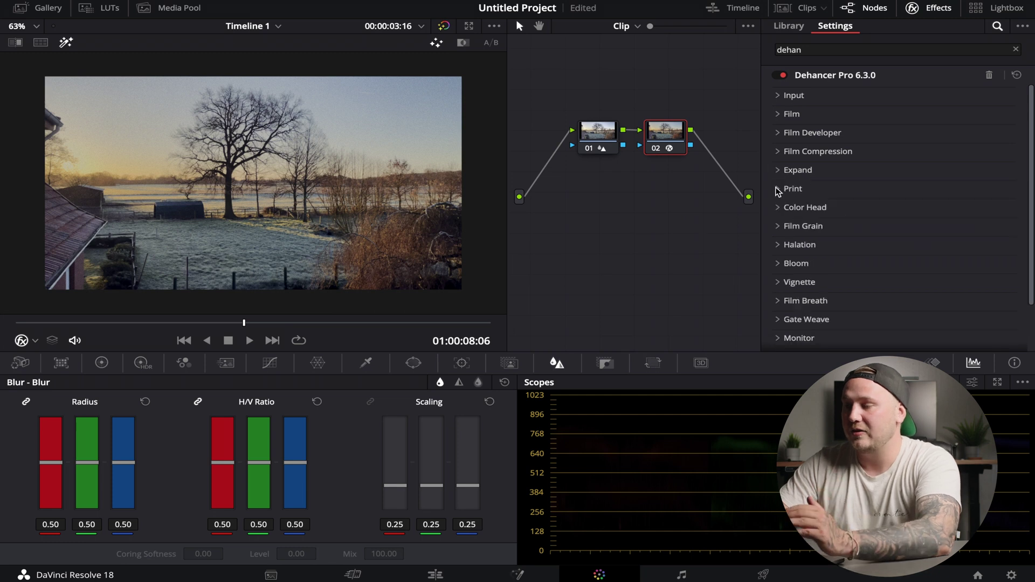
pyautogui.click(778, 190)
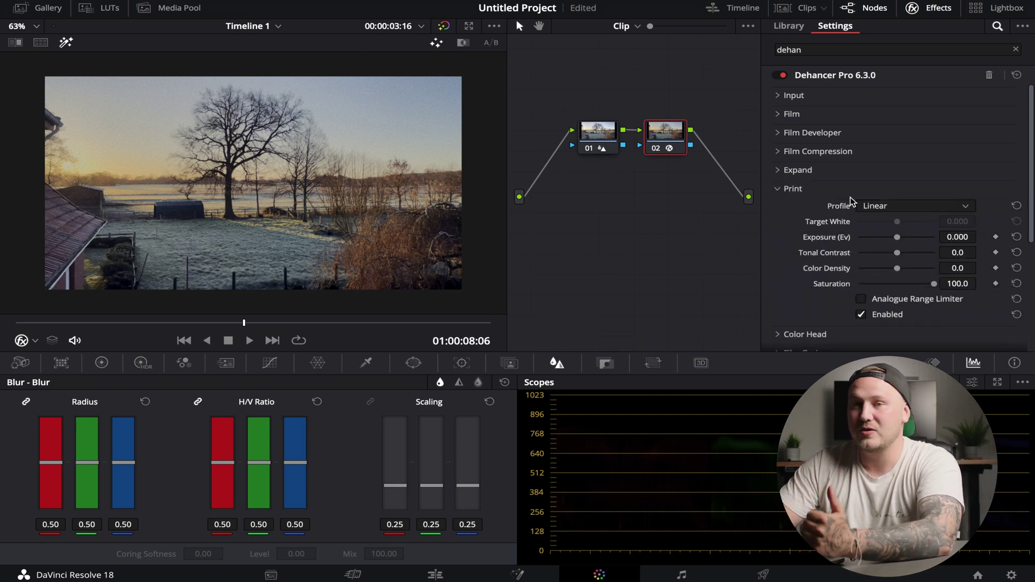
pyautogui.click(869, 205)
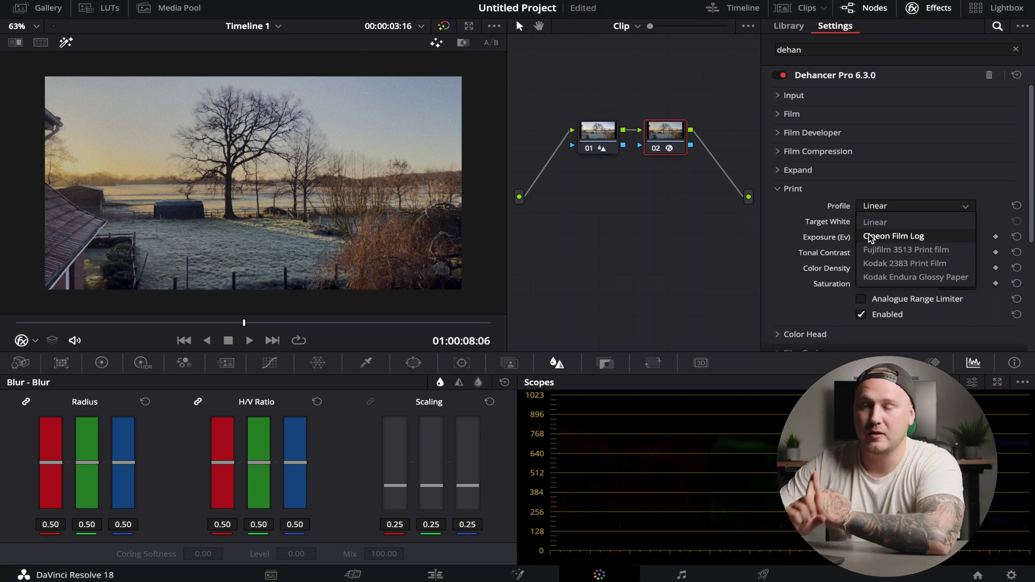
pyautogui.click(869, 248)
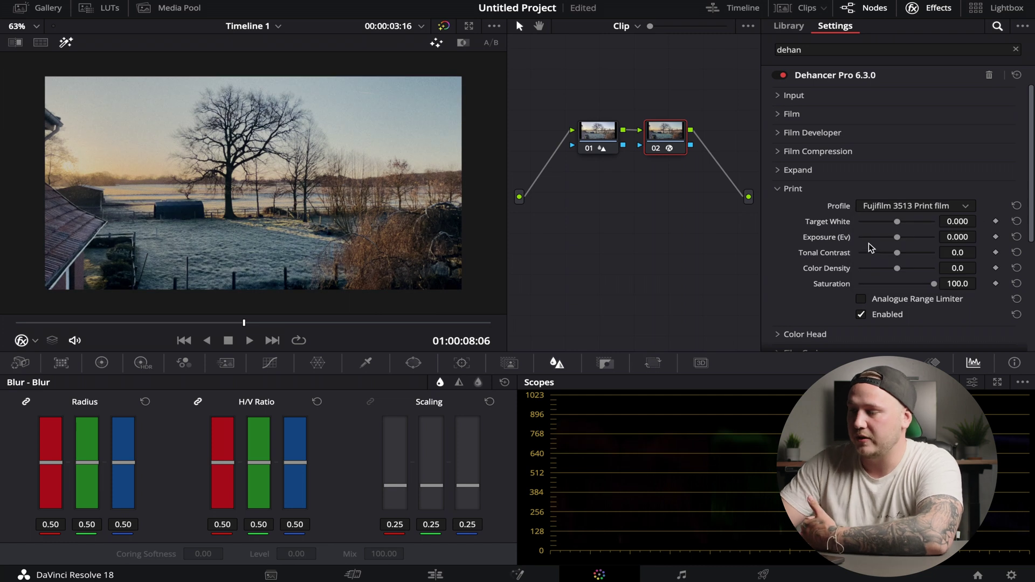
pyautogui.click(906, 204)
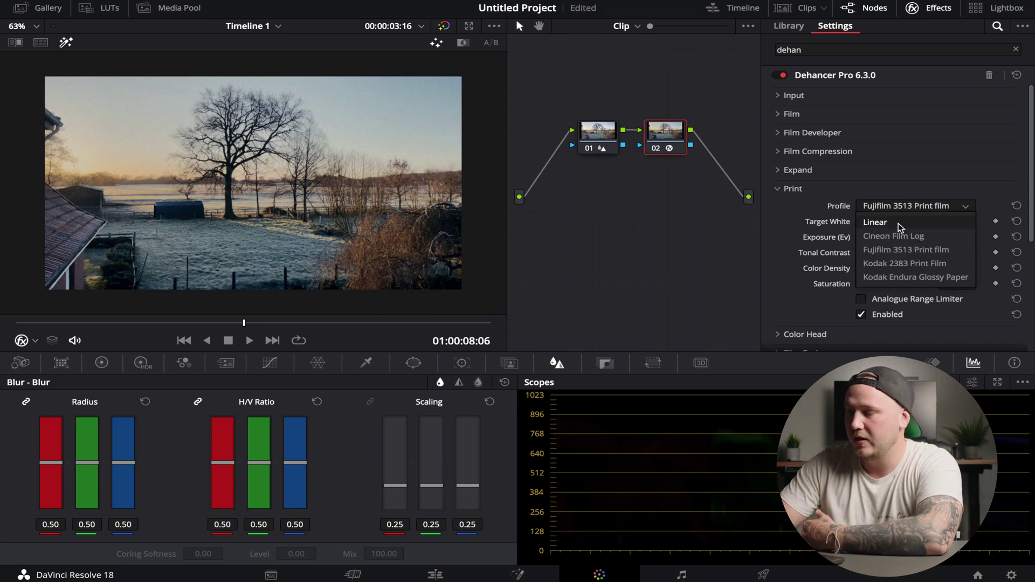
pyautogui.click(890, 262)
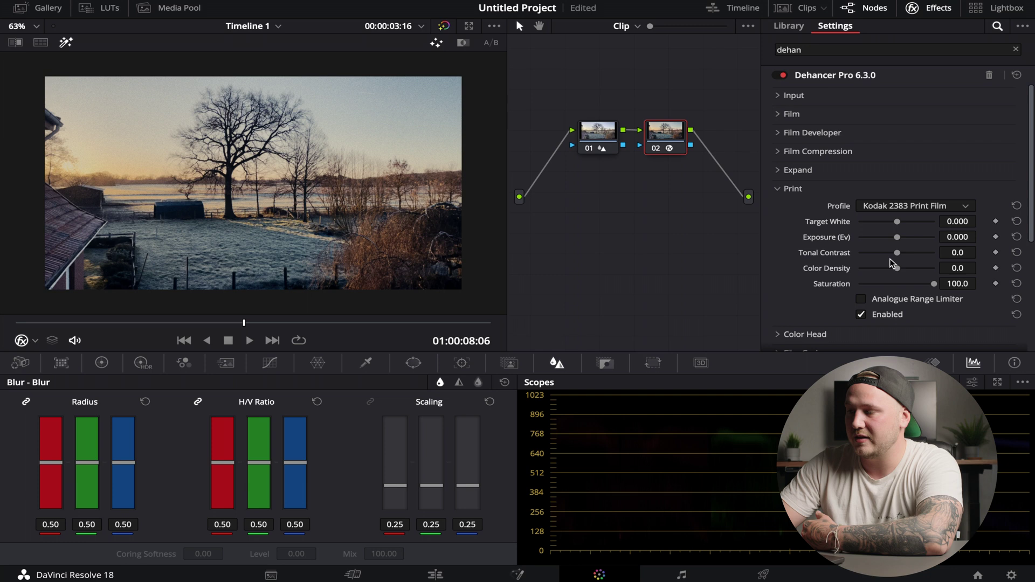
pyautogui.click(901, 206)
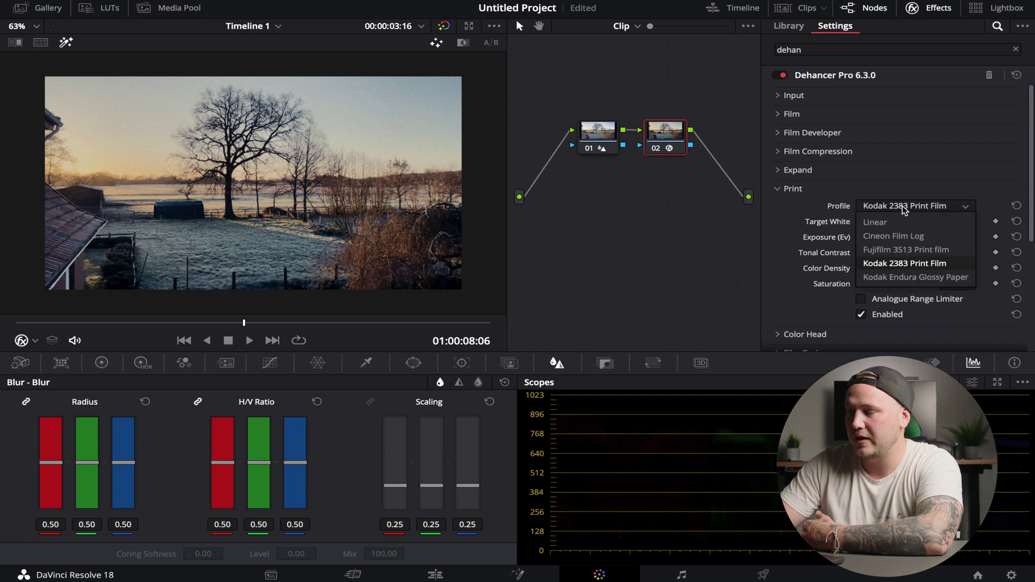
pyautogui.click(901, 263)
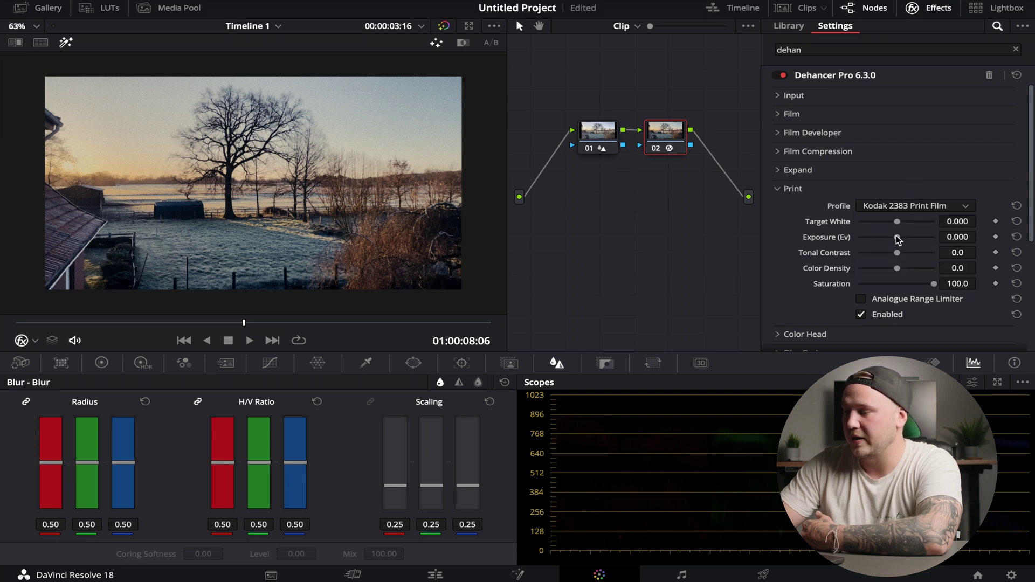
# Step: Set print exposure -0.249, tonal contrast 2.3, colour density 15.6, and compare node 02 bypassed
pyautogui.moveTo(897, 236); pyautogui.dragTo(898, 251)
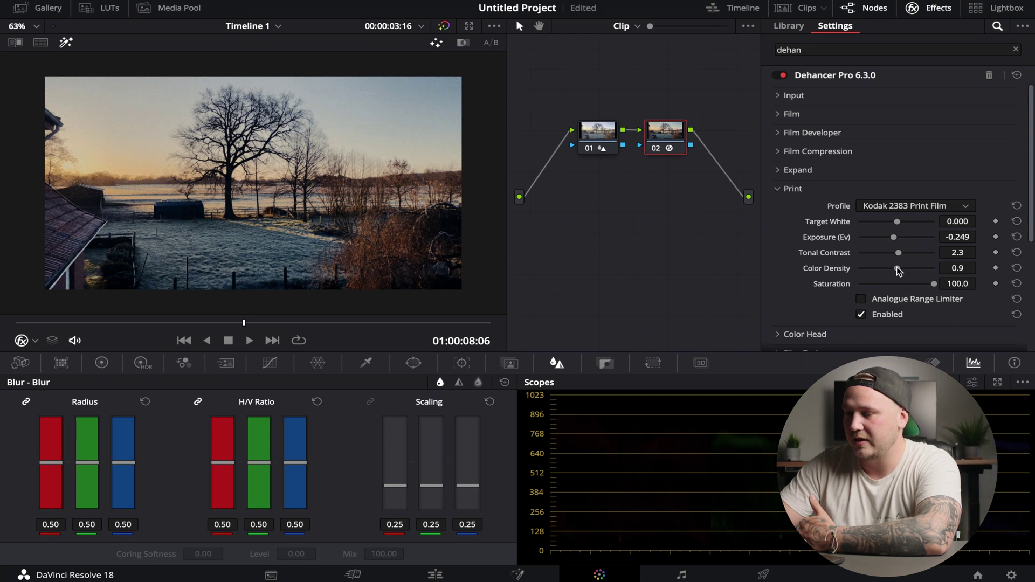
pyautogui.moveTo(896, 266); pyautogui.dragTo(902, 266)
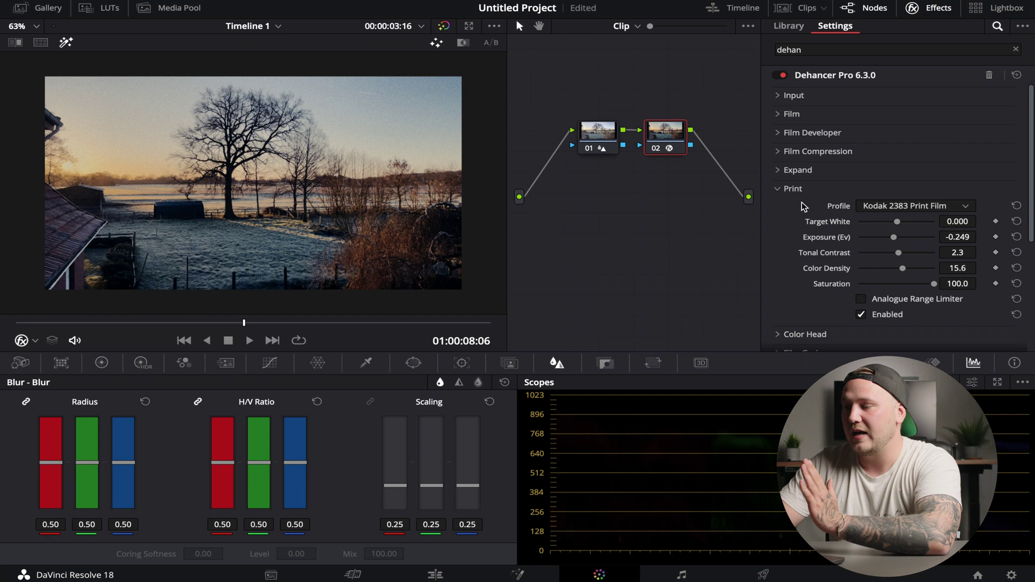
pyautogui.click(782, 189)
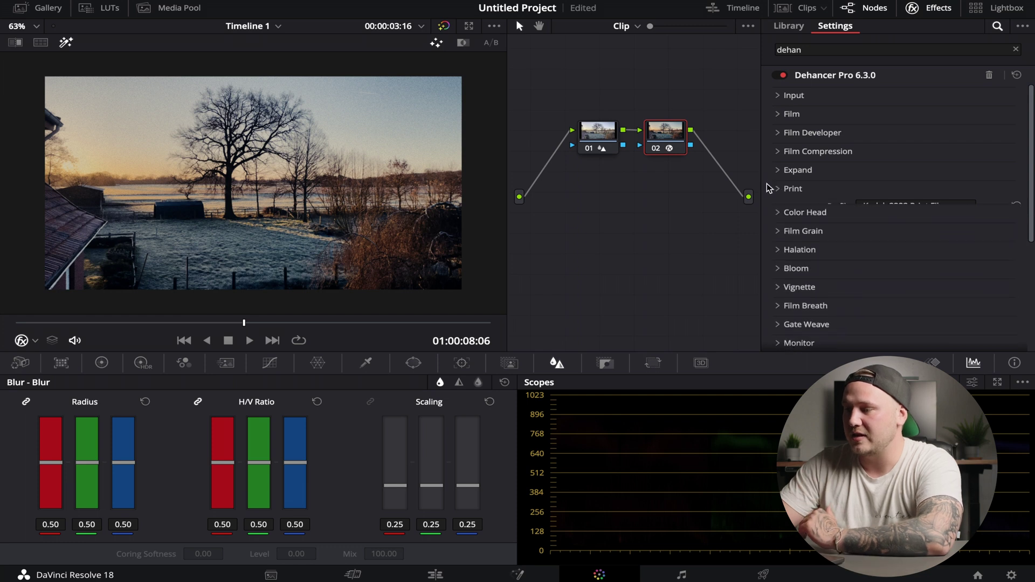
pyautogui.click(654, 149)
pyautogui.click(653, 150)
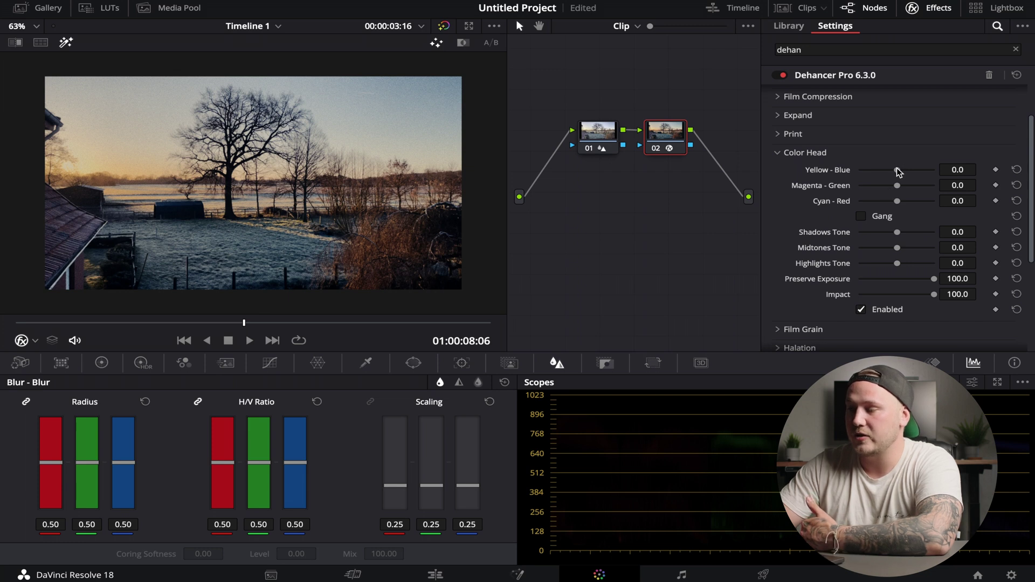
# Step: Trial the Yellow-Blue, Cyan-Red and Magenta-Green Color Head shifts, resetting each to zero
pyautogui.moveTo(897, 168); pyautogui.dragTo(892, 171)
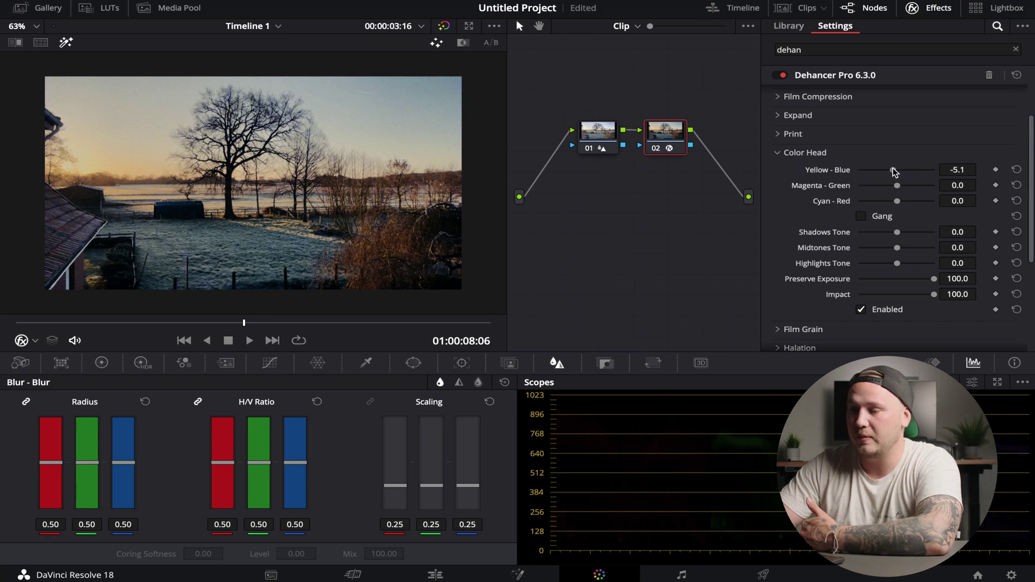
pyautogui.doubleClick(831, 170)
pyautogui.moveTo(895, 186)
pyautogui.mouseDown()
pyautogui.moveTo(898, 201)
pyautogui.moveTo(885, 200)
pyautogui.moveTo(903, 202)
pyautogui.mouseUp()
pyautogui.doubleClick(844, 203)
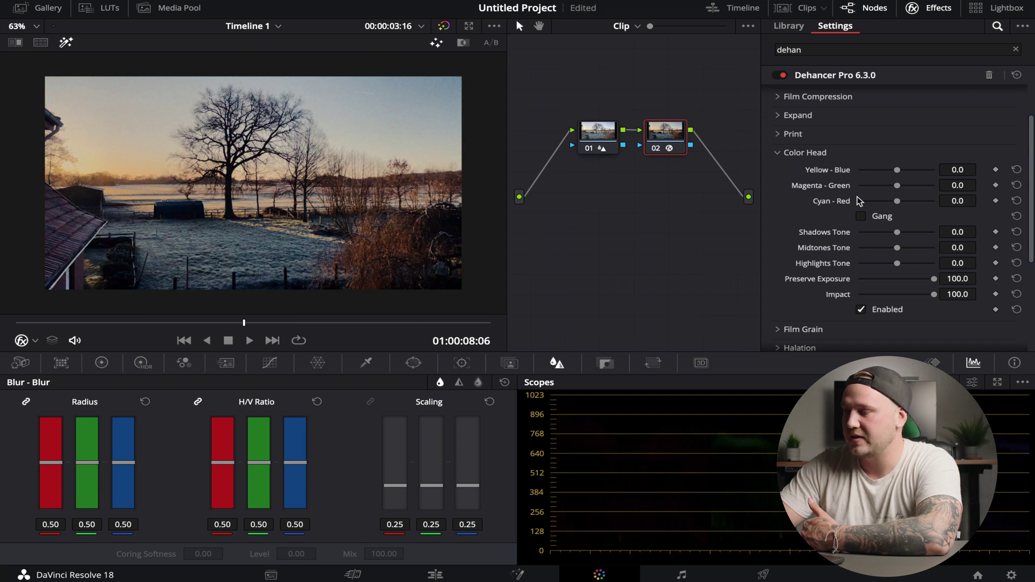
pyautogui.moveTo(895, 184); pyautogui.dragTo(899, 188)
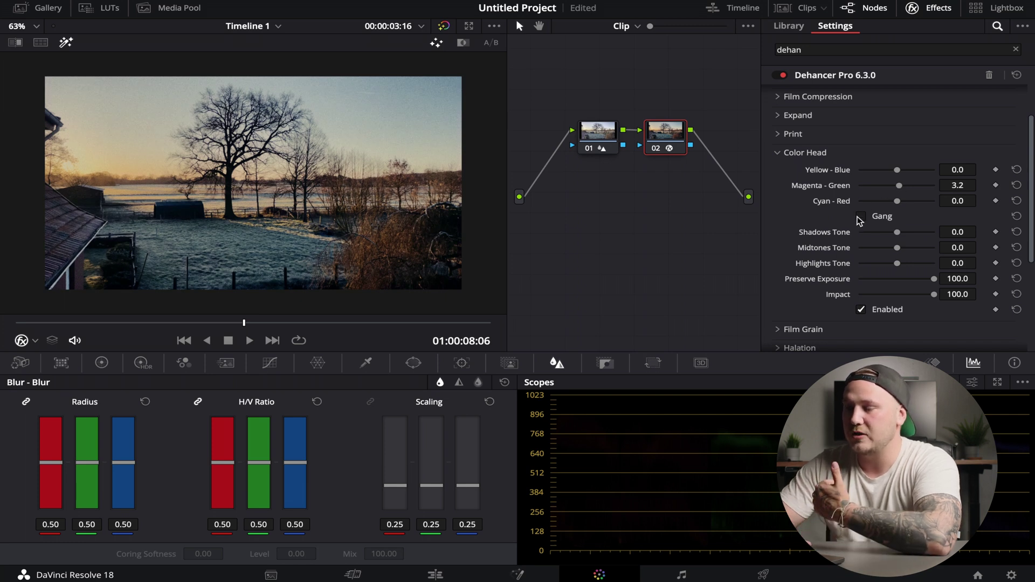
pyautogui.doubleClick(899, 185)
# Step: Link the three colour balances, return them near zero, and darken the shadows tone
pyautogui.click(861, 216)
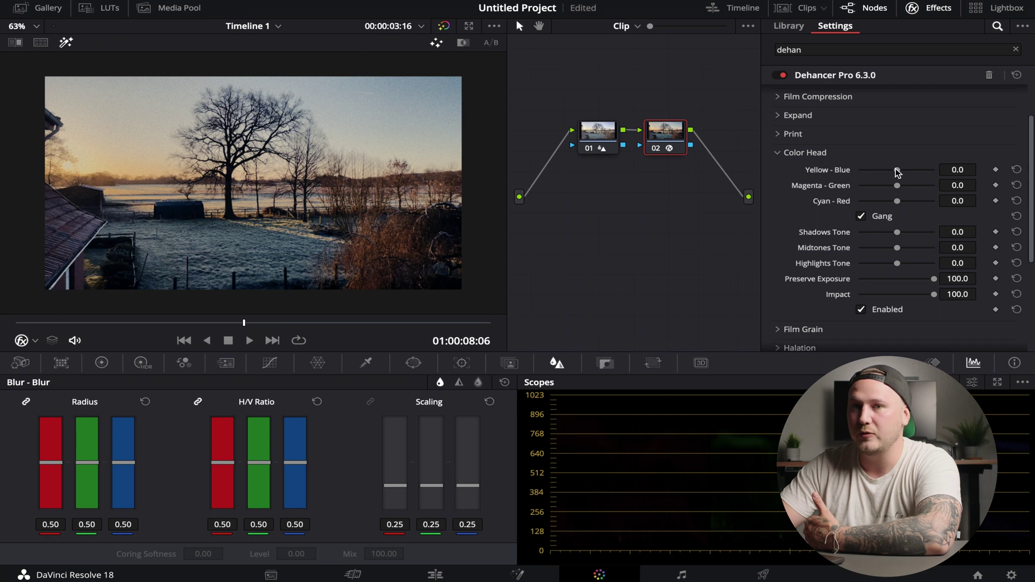
pyautogui.moveTo(897, 171)
pyautogui.mouseDown()
pyautogui.moveTo(879, 171)
pyautogui.moveTo(899, 171)
pyautogui.mouseUp()
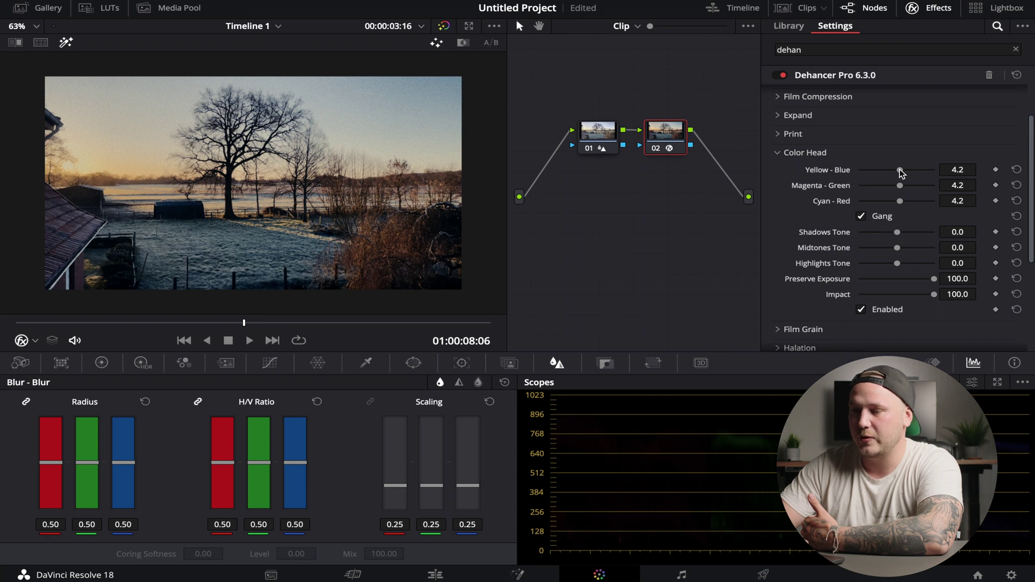
pyautogui.moveTo(900, 173); pyautogui.dragTo(896, 171)
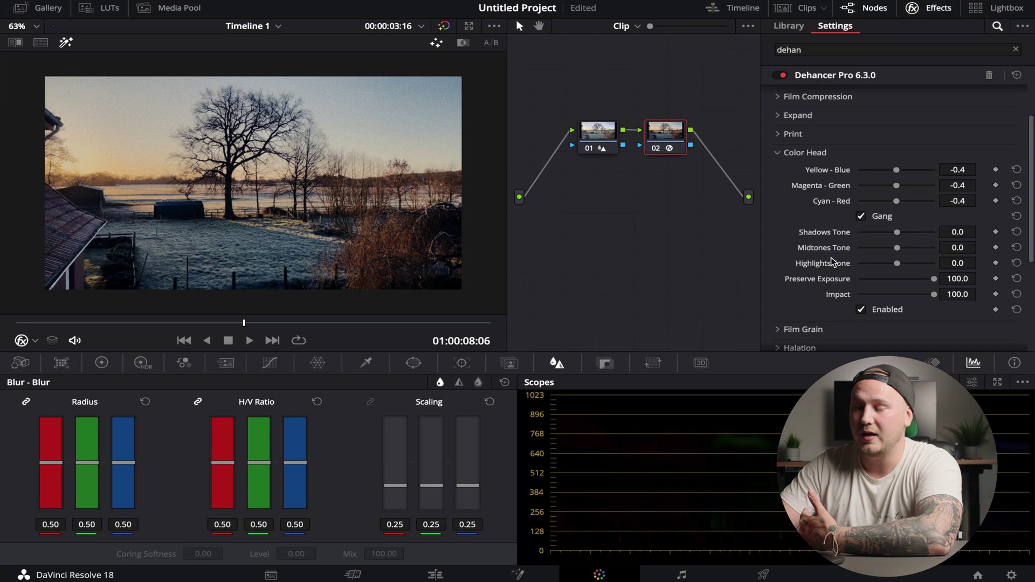
pyautogui.moveTo(898, 231); pyautogui.dragTo(897, 262)
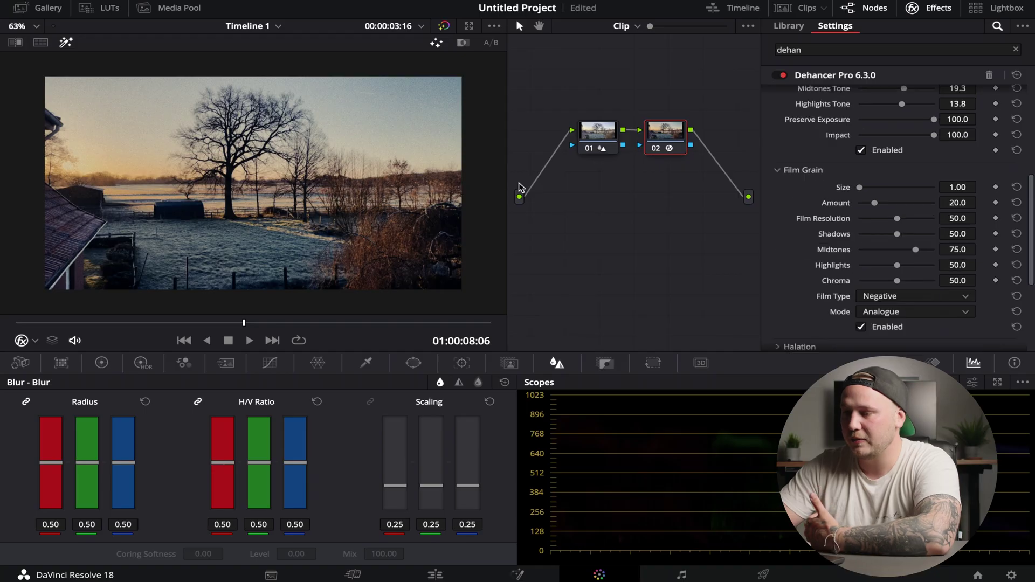
# Step: Try coarser and finer Film Grain size and amount, settling on size 1.00 and amount 0.0
pyautogui.scroll(5, 450, 147)
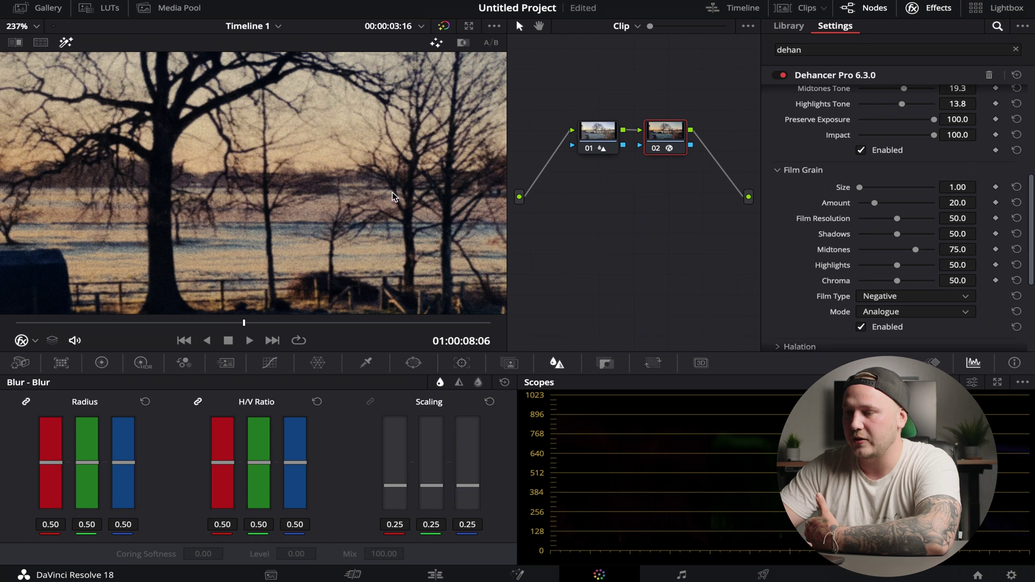
pyautogui.scroll(-5, 388, 179)
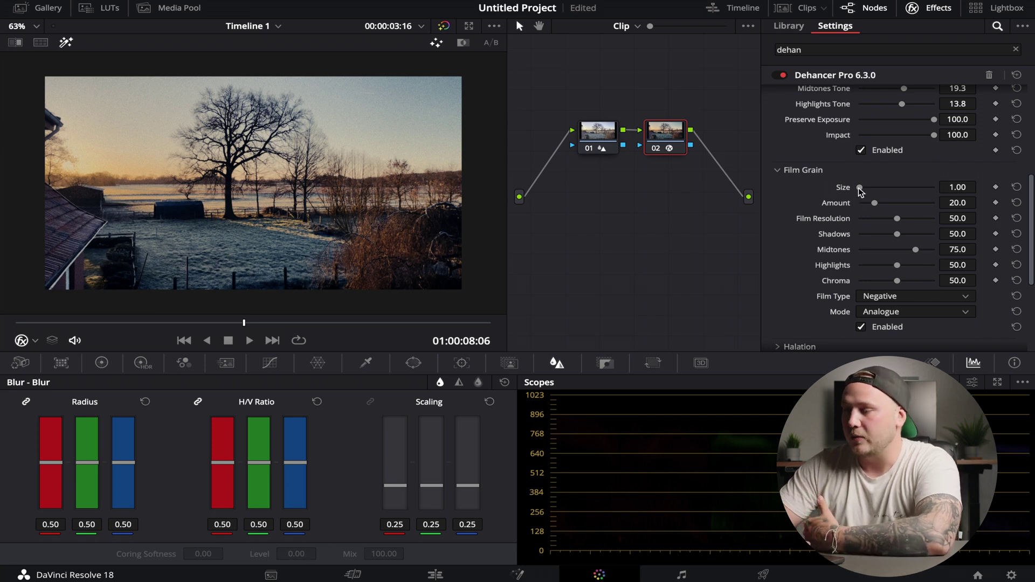
pyautogui.moveTo(859, 187); pyautogui.dragTo(891, 201)
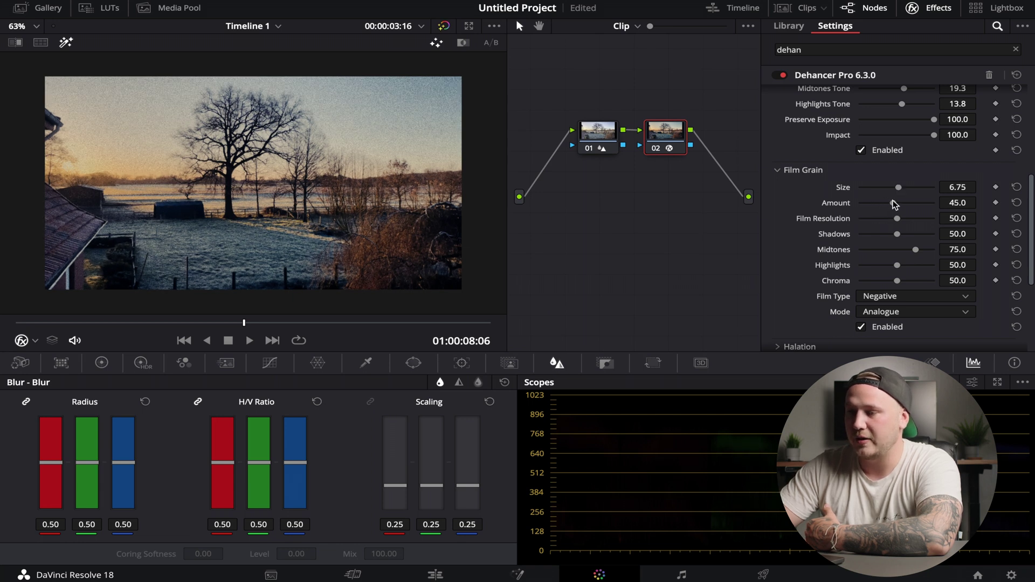
pyautogui.moveTo(898, 187); pyautogui.dragTo(874, 204)
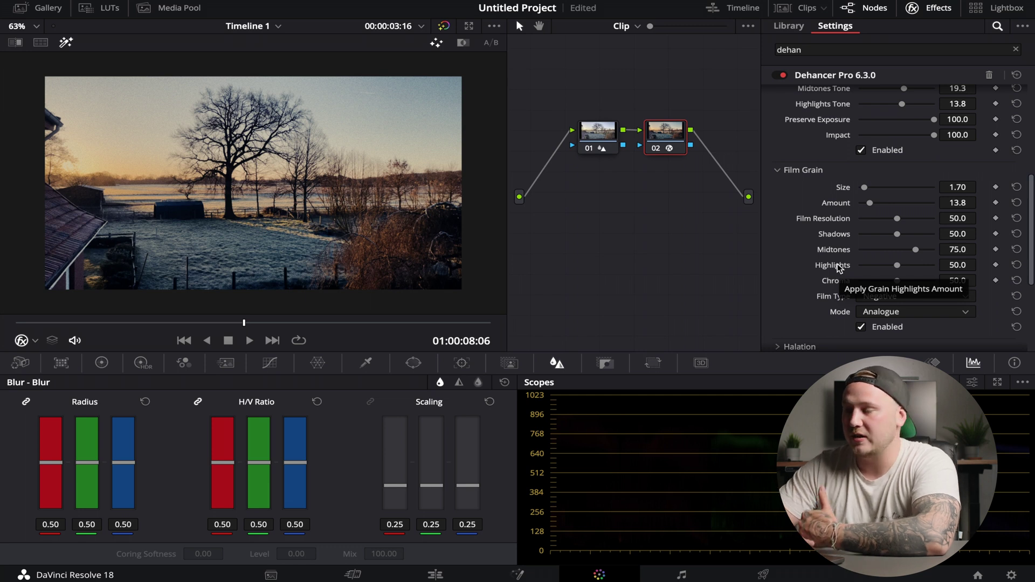
# Step: Weight the grain to shadows 62.4, midtones 56.9, highlights 41.3 and choose the Positive film type
pyautogui.moveTo(896, 236); pyautogui.dragTo(890, 266)
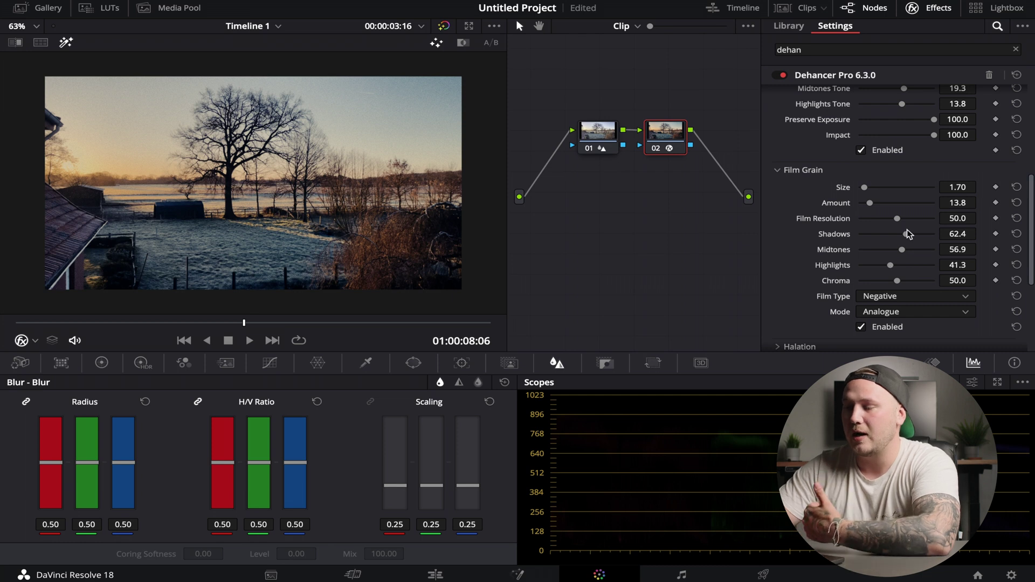
pyautogui.scroll(-1, 904, 250)
pyautogui.moveTo(869, 189); pyautogui.dragTo(854, 178)
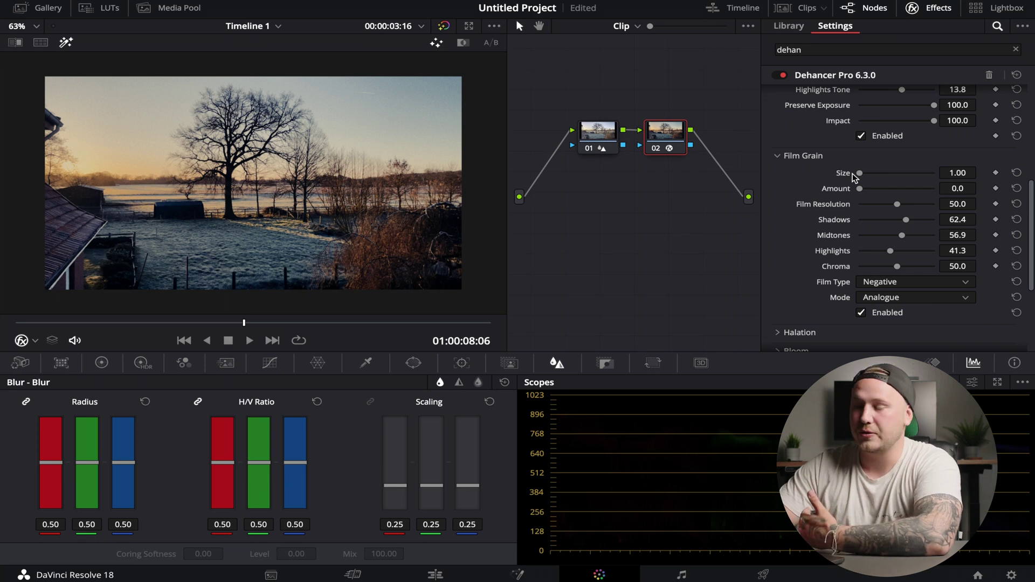
pyautogui.click(866, 284)
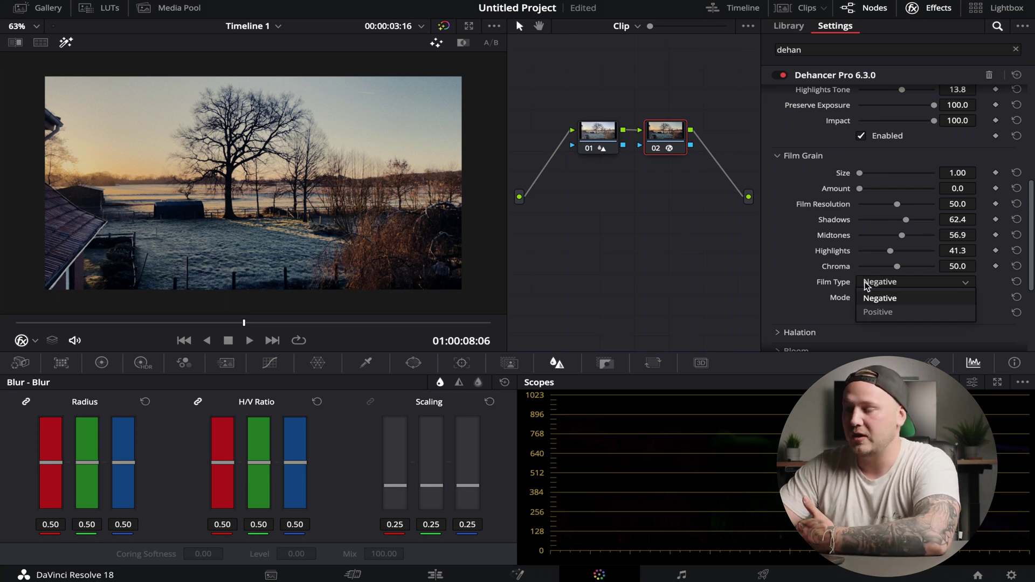
pyautogui.click(870, 313)
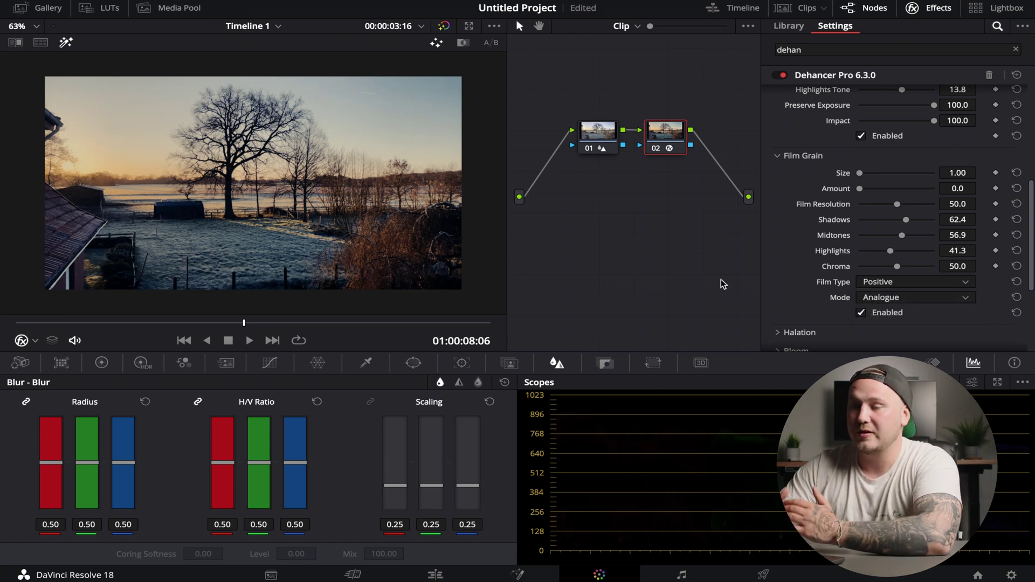
# Step: Preview Halation in Mask Mode with Amplify at 100, then settle Amplify at 81.7 in full colour
pyautogui.scroll(-2, 782, 248)
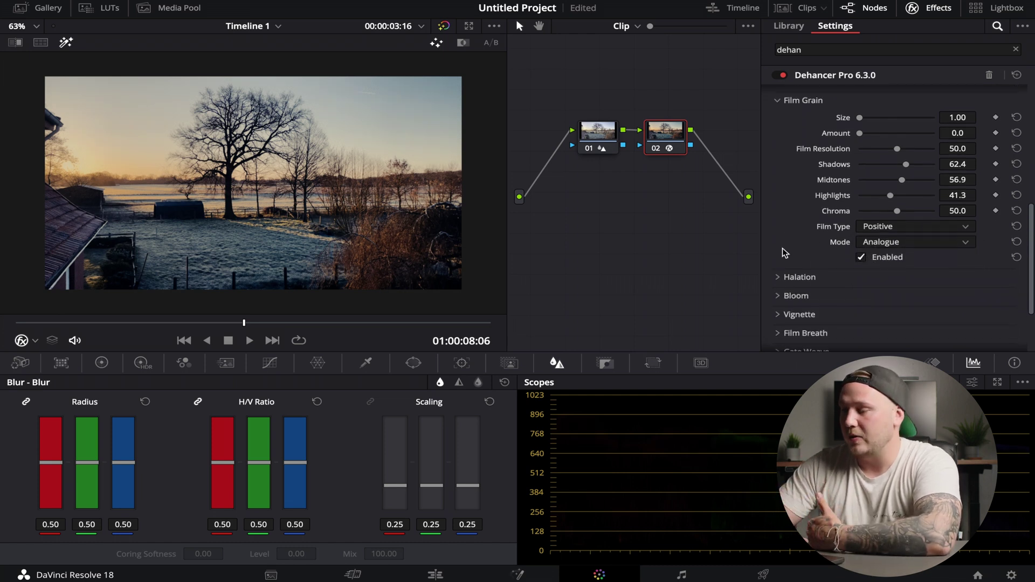
pyautogui.click(778, 276)
pyautogui.scroll(-5, 865, 320)
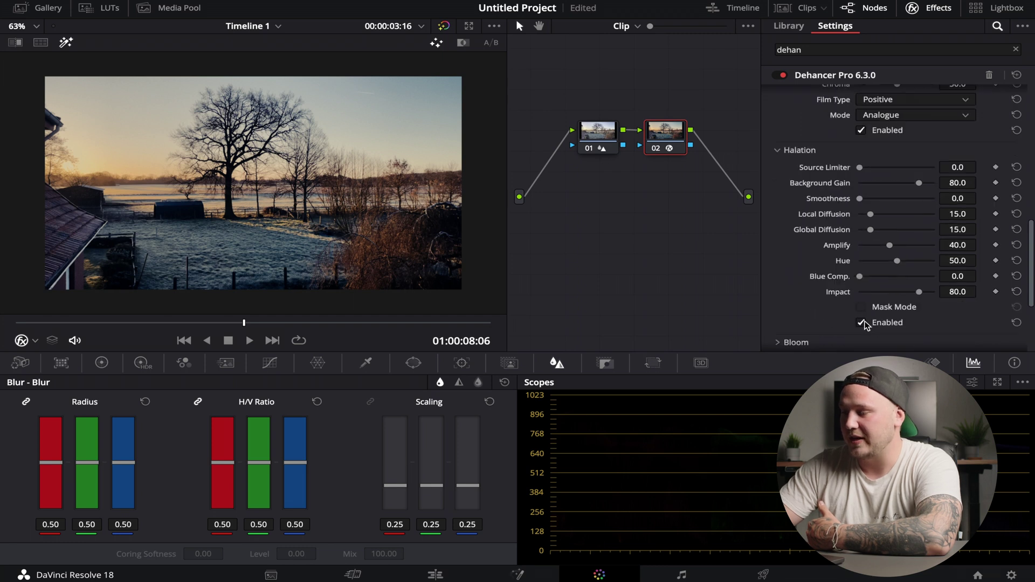
pyautogui.click(866, 306)
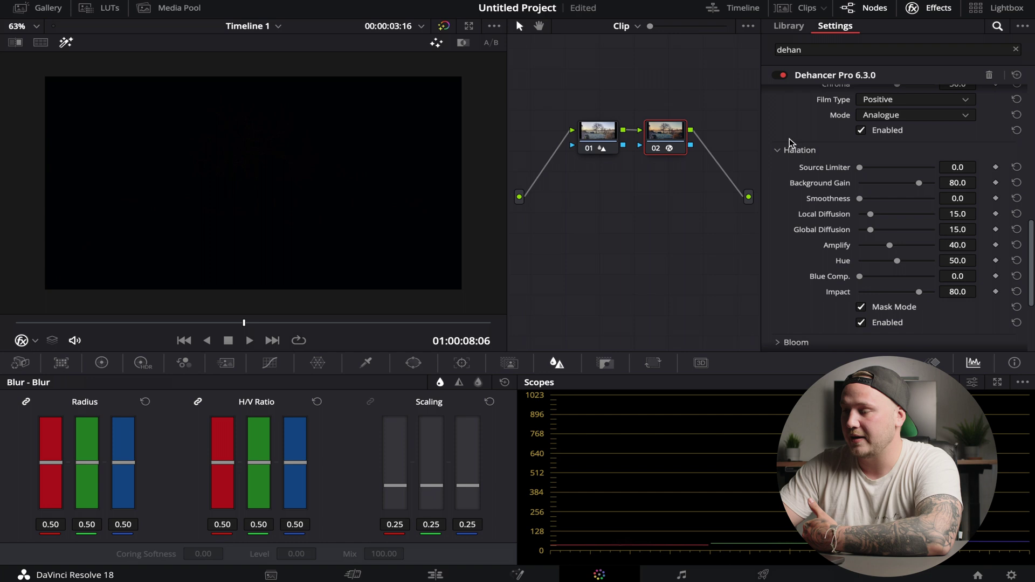
pyautogui.moveTo(891, 244); pyautogui.dragTo(985, 240)
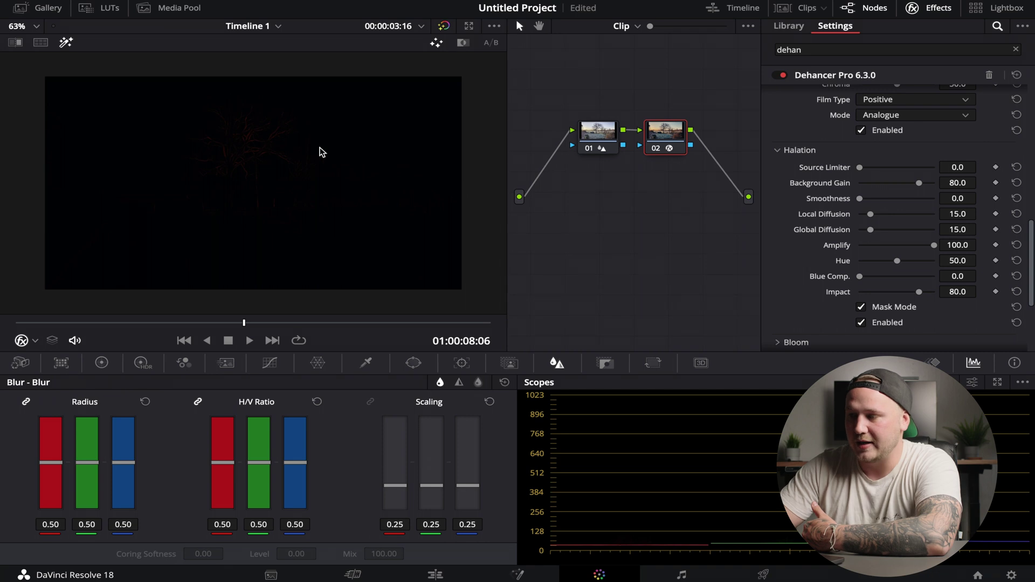
pyautogui.click(861, 307)
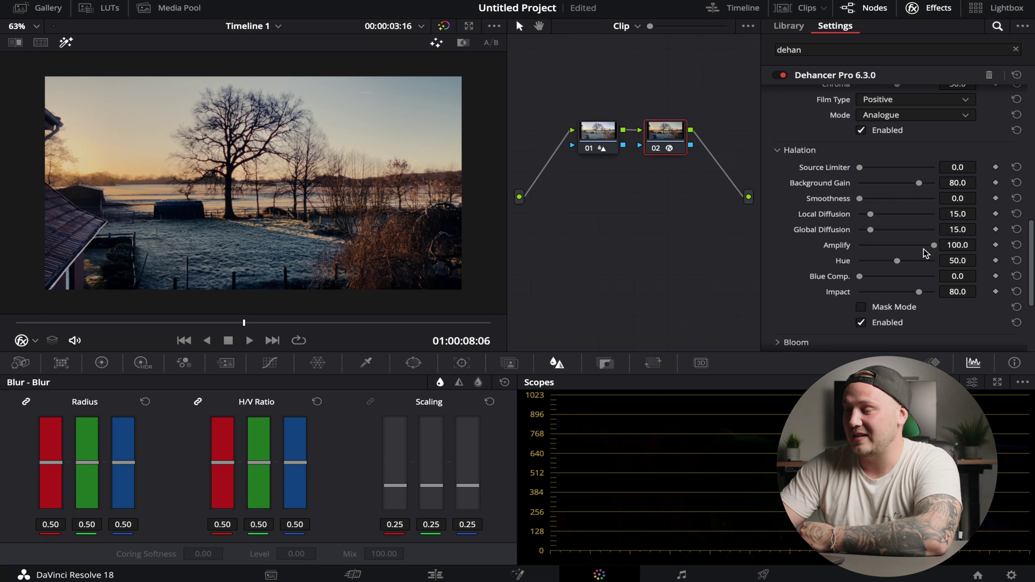
pyautogui.moveTo(934, 247); pyautogui.dragTo(920, 245)
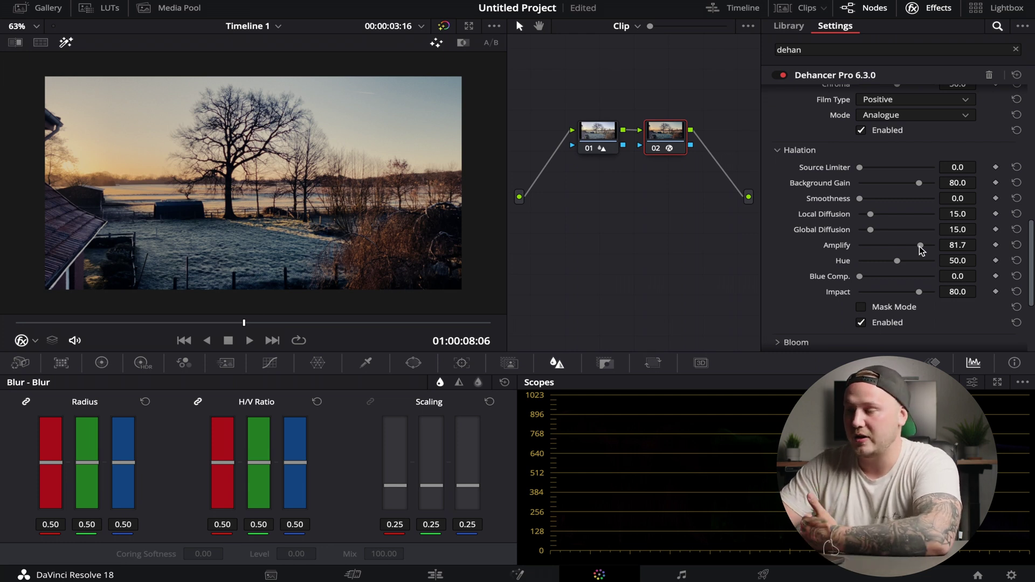
# Step: Enable Bloom with Source Limiter, Highlights, Diffusion and Amplify at 100, toggling it off and on to compare
pyautogui.click(778, 156)
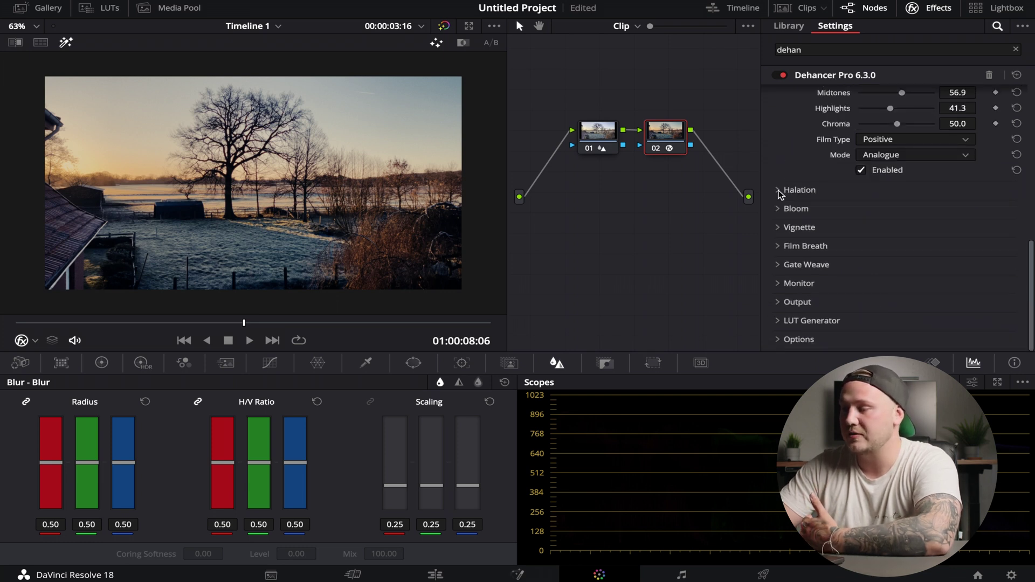
pyautogui.click(779, 210)
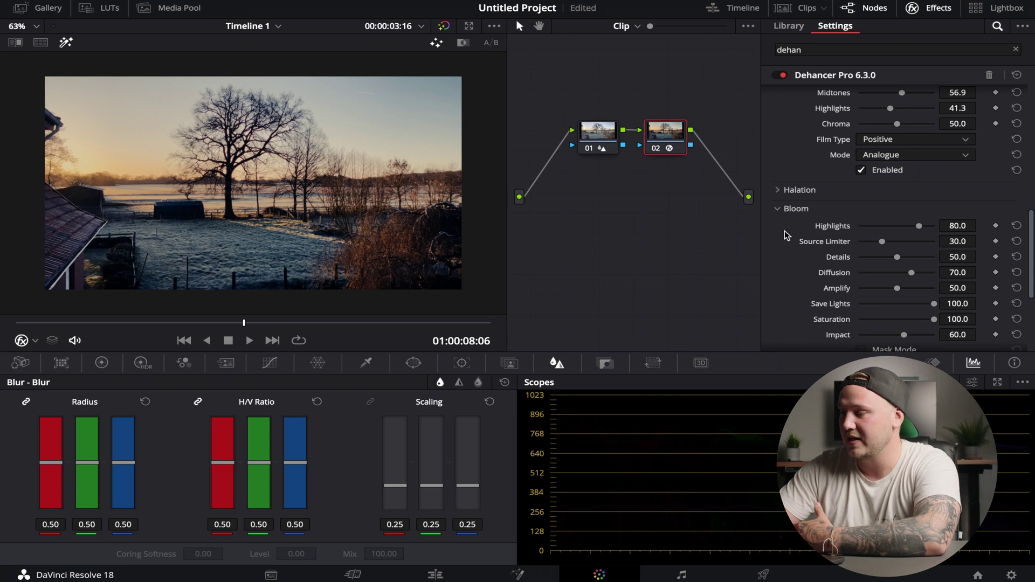
pyautogui.scroll(-3, 822, 245)
pyautogui.click(861, 273)
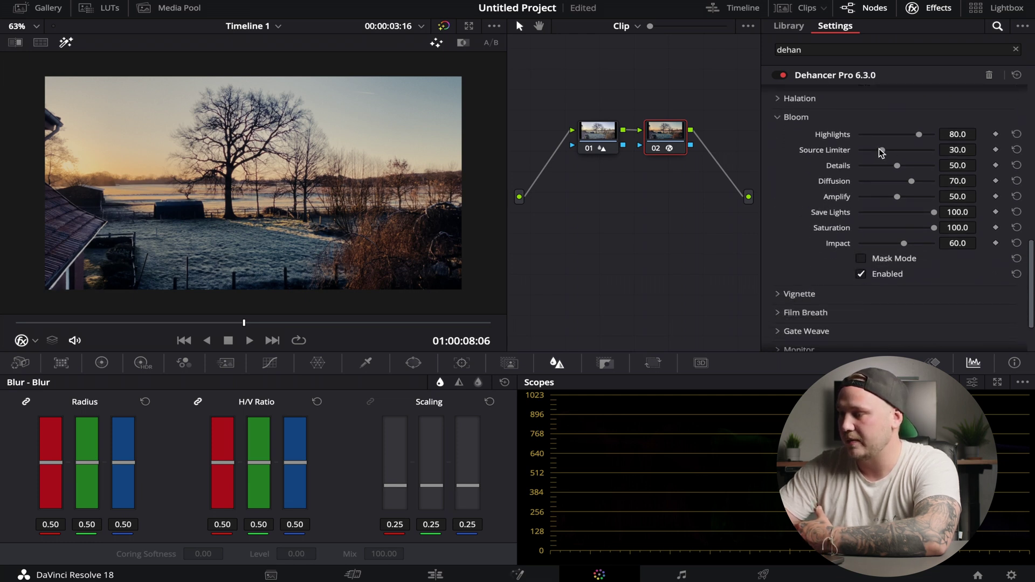
pyautogui.moveTo(881, 153); pyautogui.dragTo(945, 133)
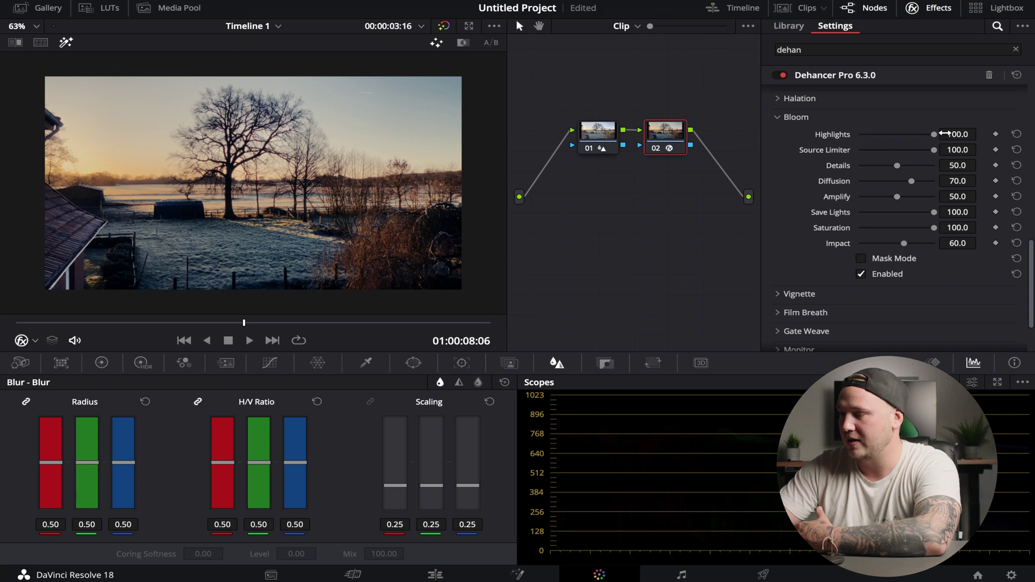
pyautogui.moveTo(911, 181); pyautogui.dragTo(948, 200)
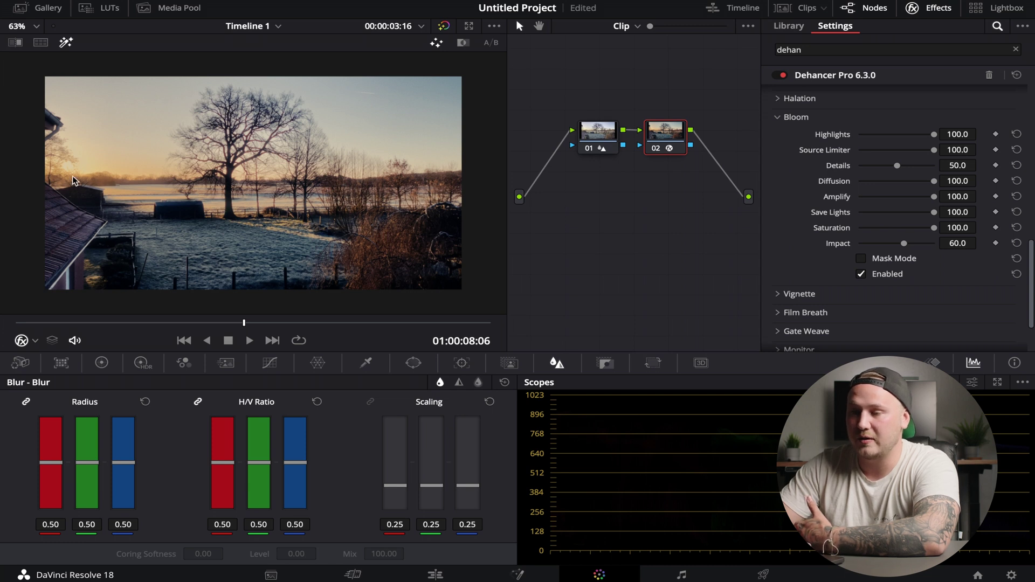
pyautogui.click(863, 275)
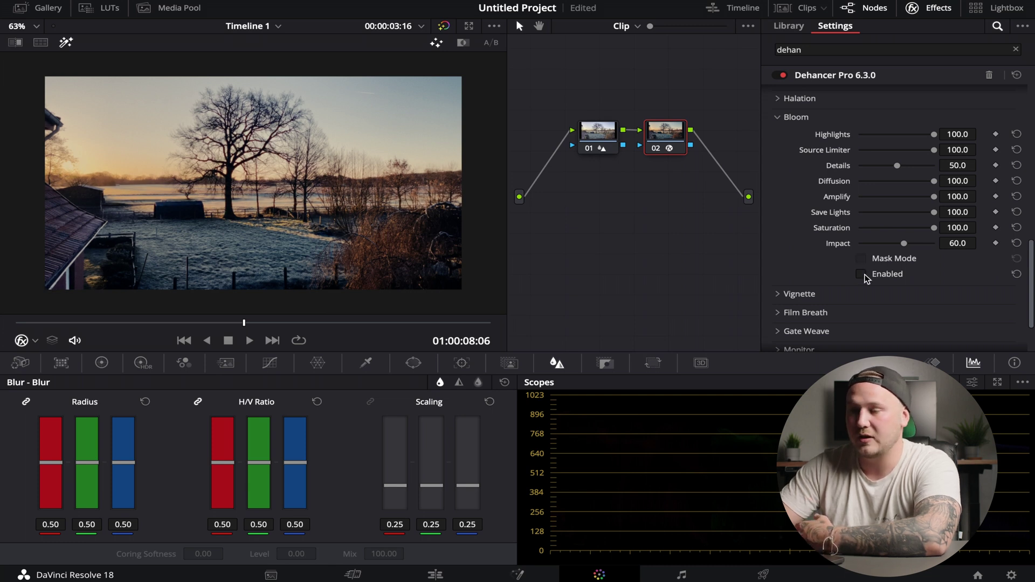
pyautogui.click(863, 276)
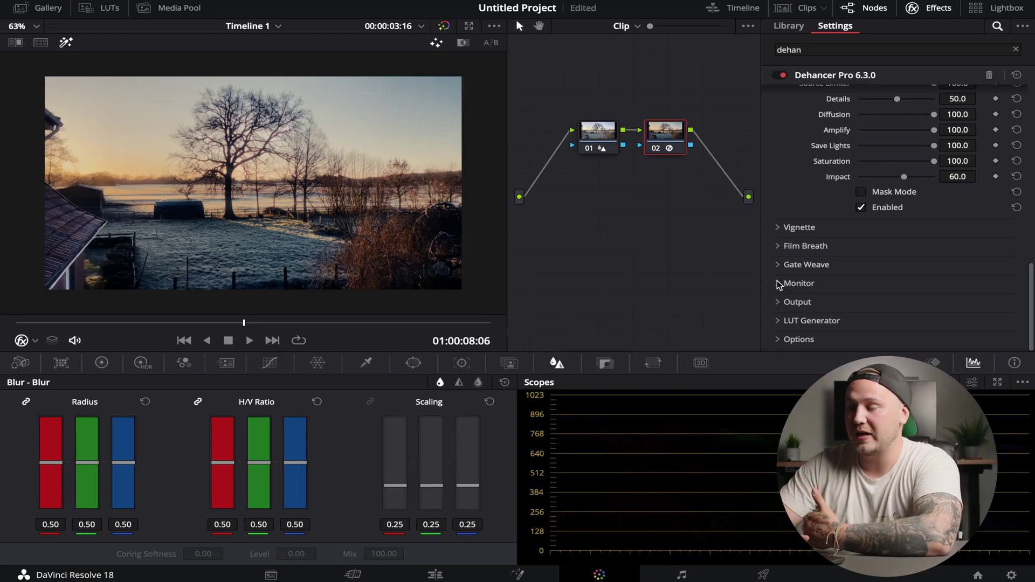
# Step: Expand the LUT Generator to reveal LUT size Normal (33x33x33) and the Export LUT button
pyautogui.click(781, 320)
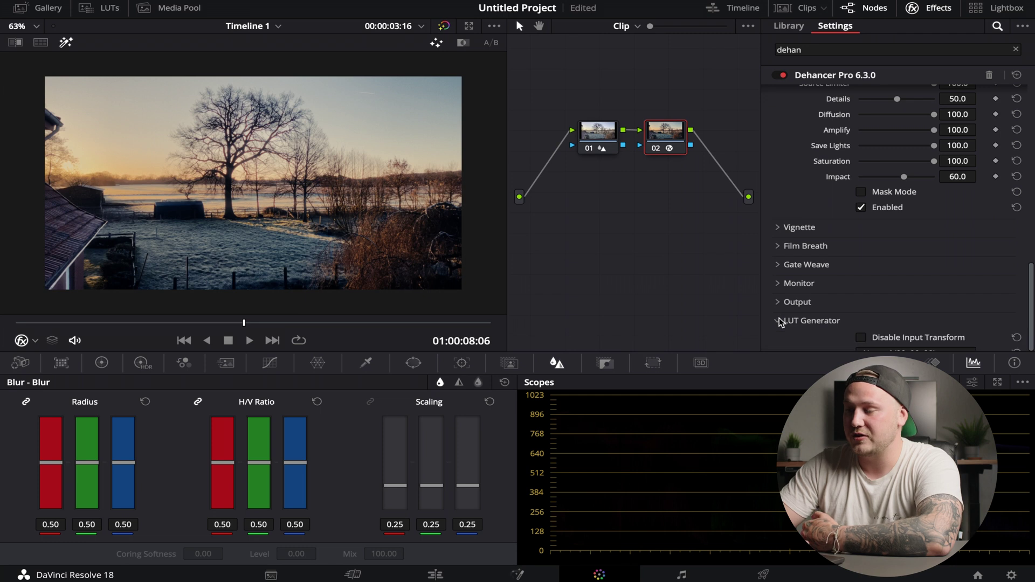
pyautogui.scroll(-1, 782, 322)
pyautogui.scroll(-2, 781, 323)
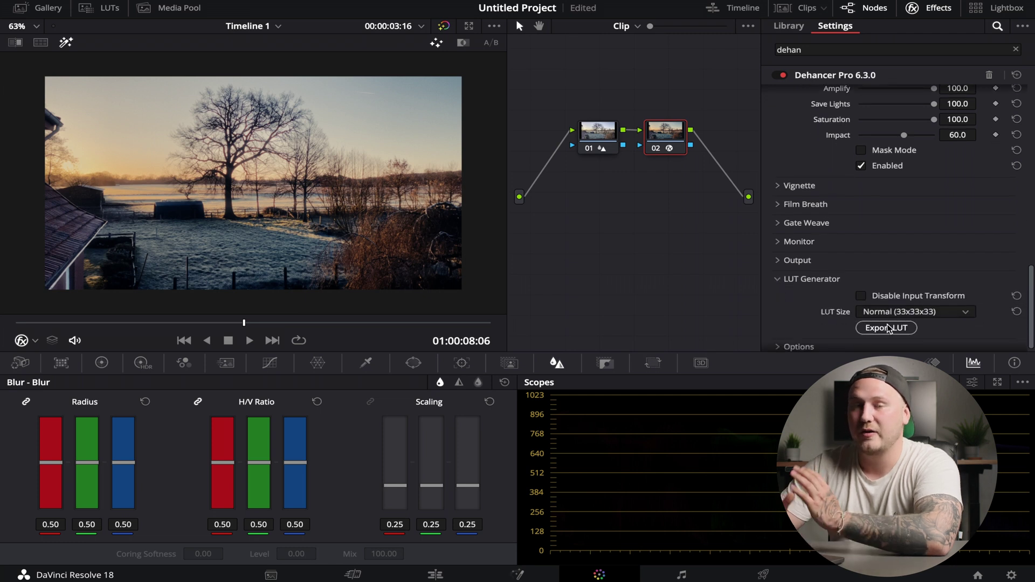